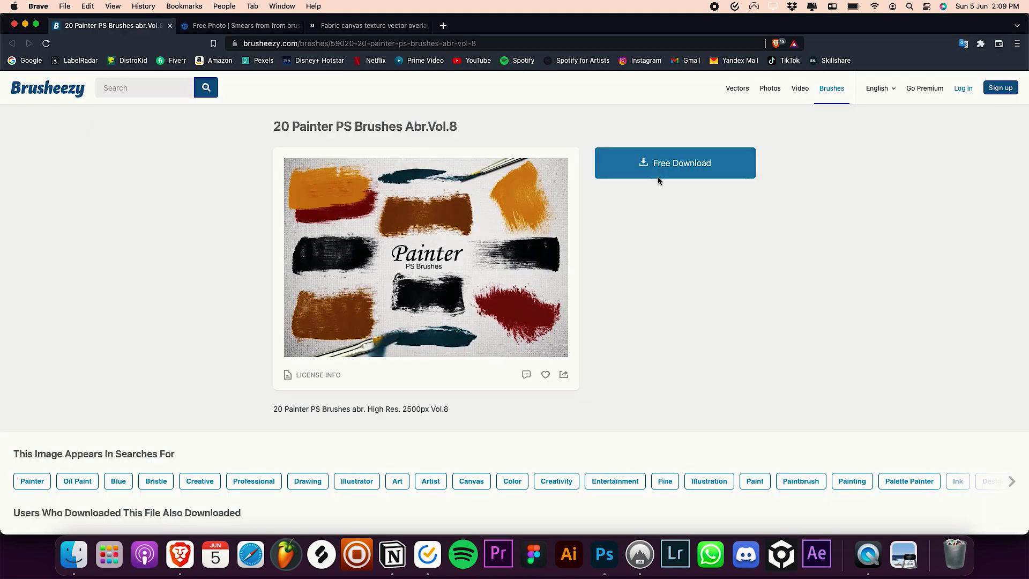
# Download the 20 Painter PS Brushes pack and unzip it to reveal 20 Painter Brushes.abr.
pyautogui.click(658, 177)
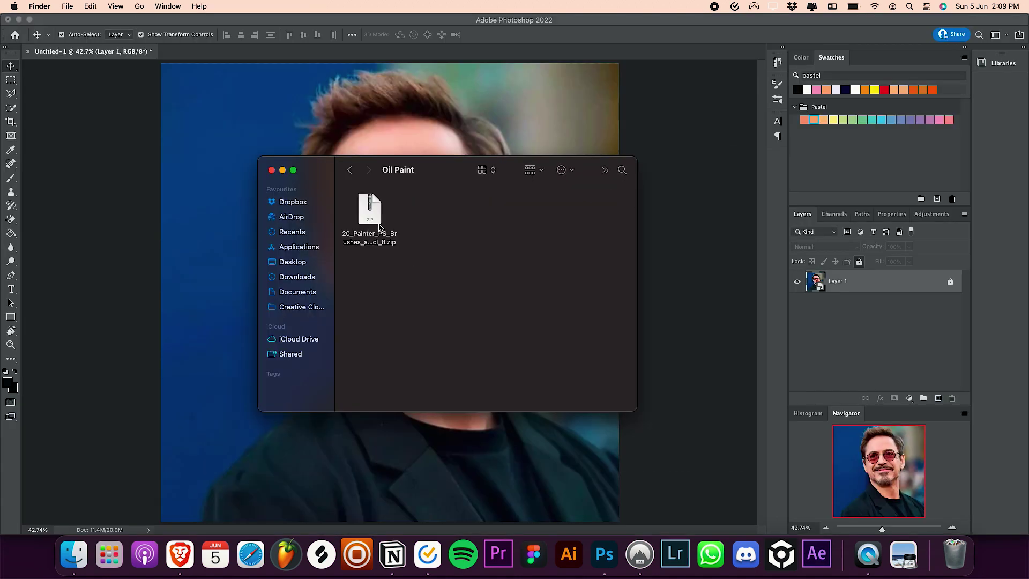
pyautogui.doubleClick(379, 227)
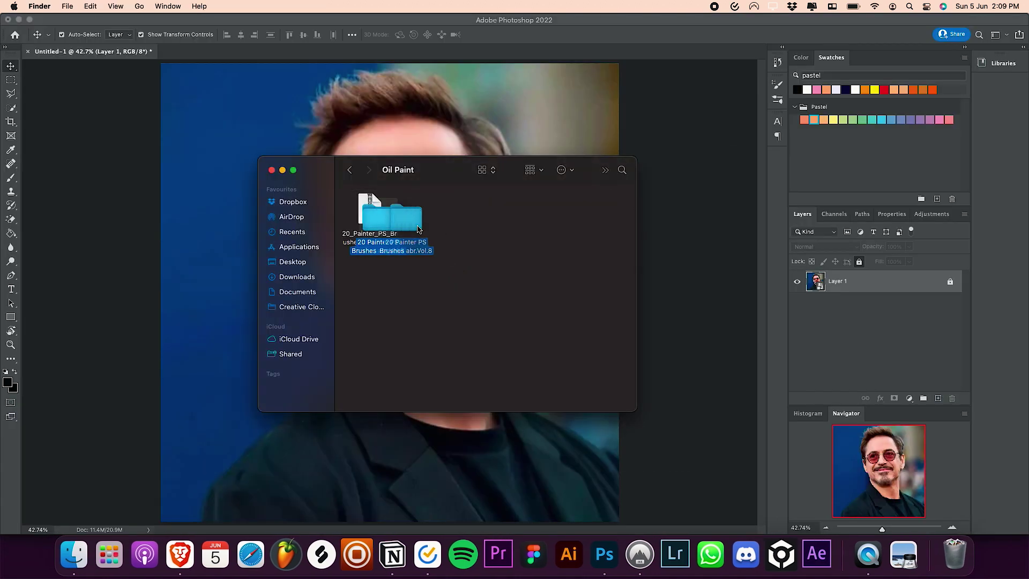
pyautogui.doubleClick(428, 218)
# Import 20 Painter Brushes.abr from the Desktop Oil Paint folder into the brush presets.
pyautogui.doubleClick(367, 214)
pyautogui.click(12, 177)
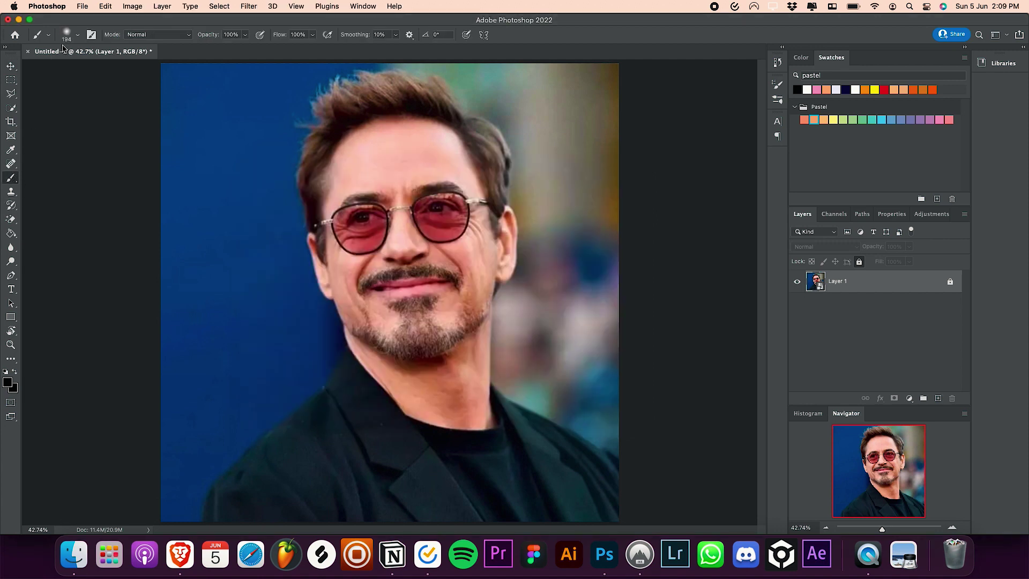
pyautogui.click(67, 39)
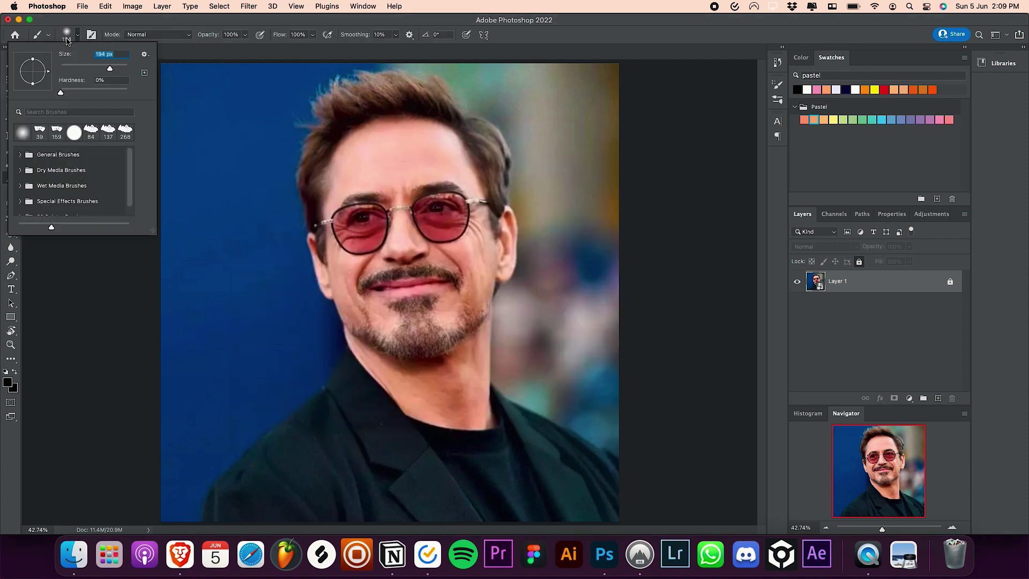
pyautogui.rightClick(86, 183)
pyautogui.click(100, 197)
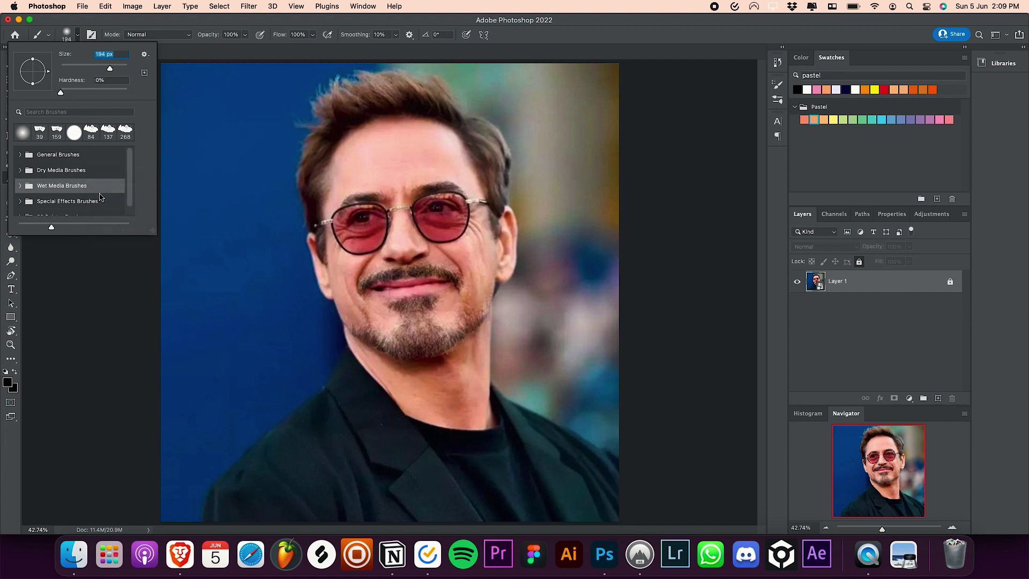
pyautogui.click(346, 153)
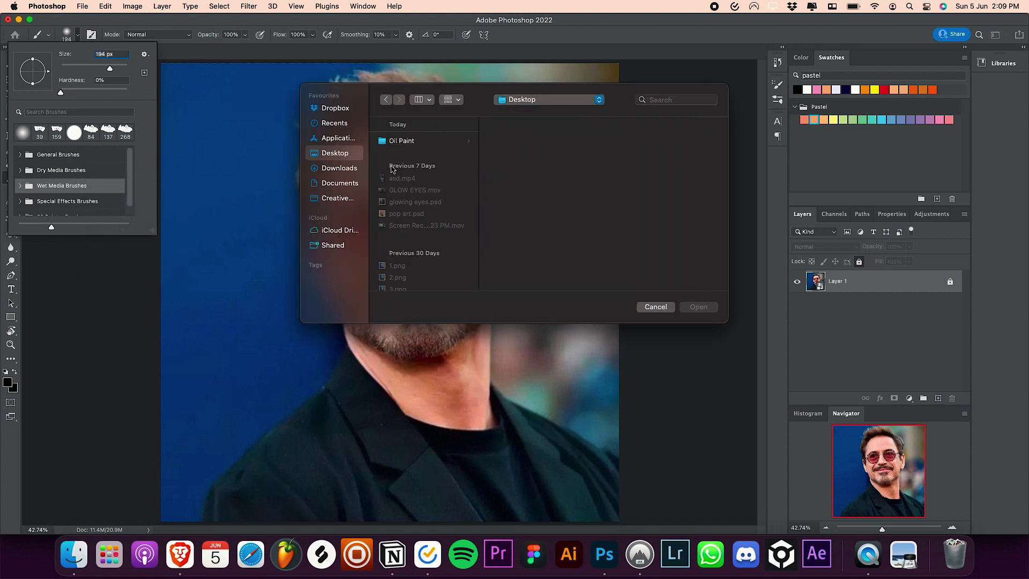
pyautogui.click(443, 142)
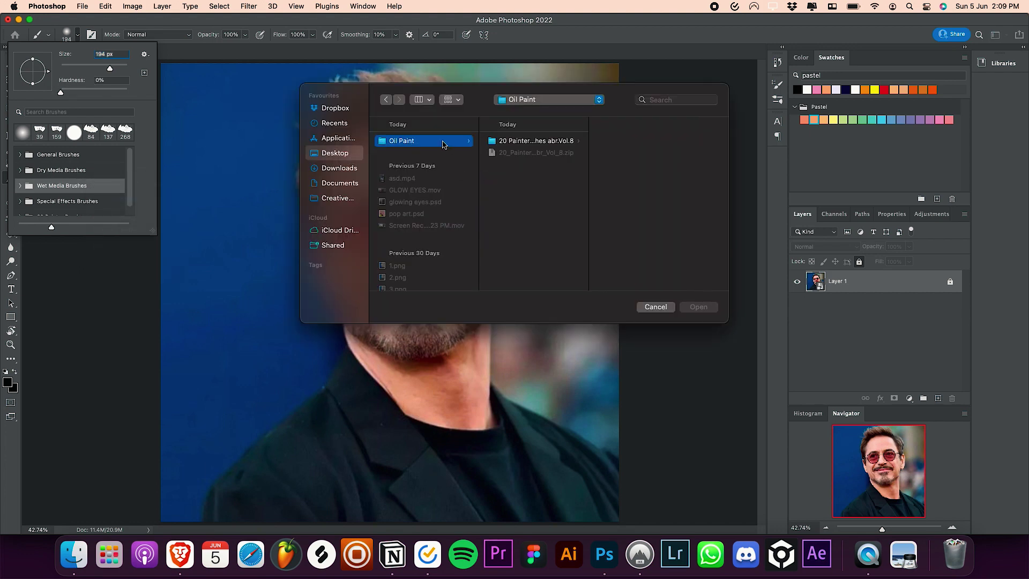
pyautogui.click(531, 146)
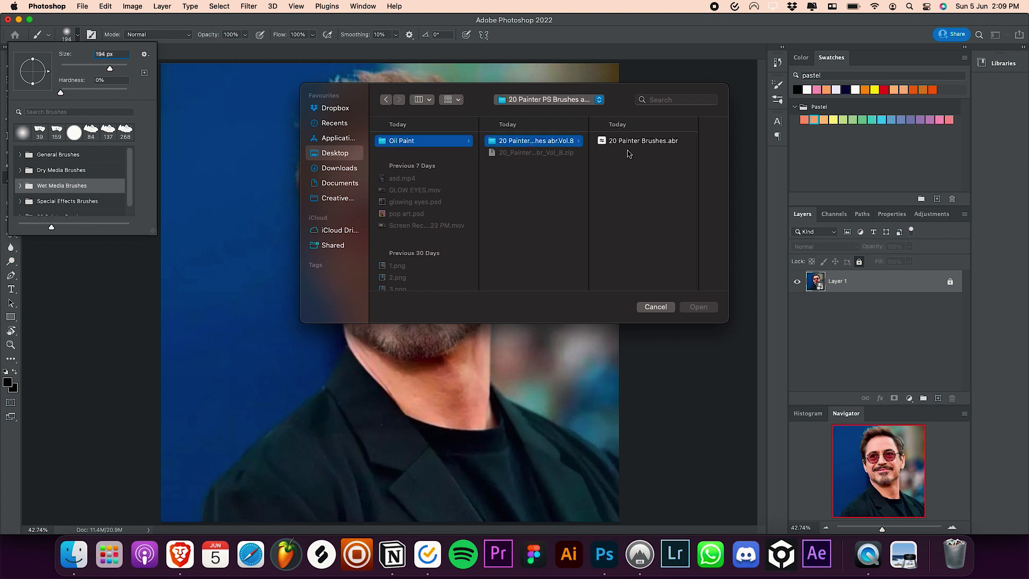
pyautogui.click(619, 142)
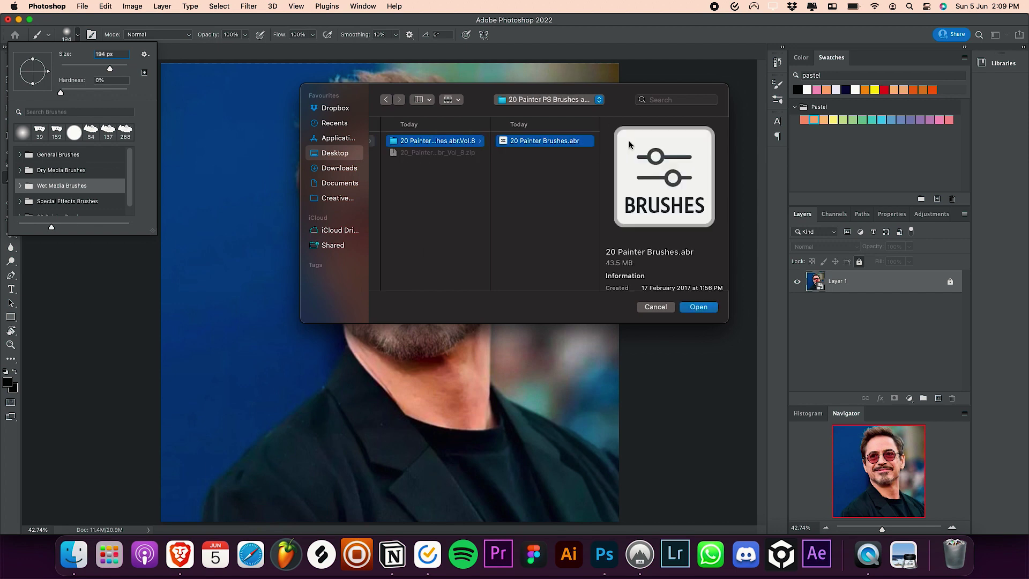
pyautogui.click(698, 307)
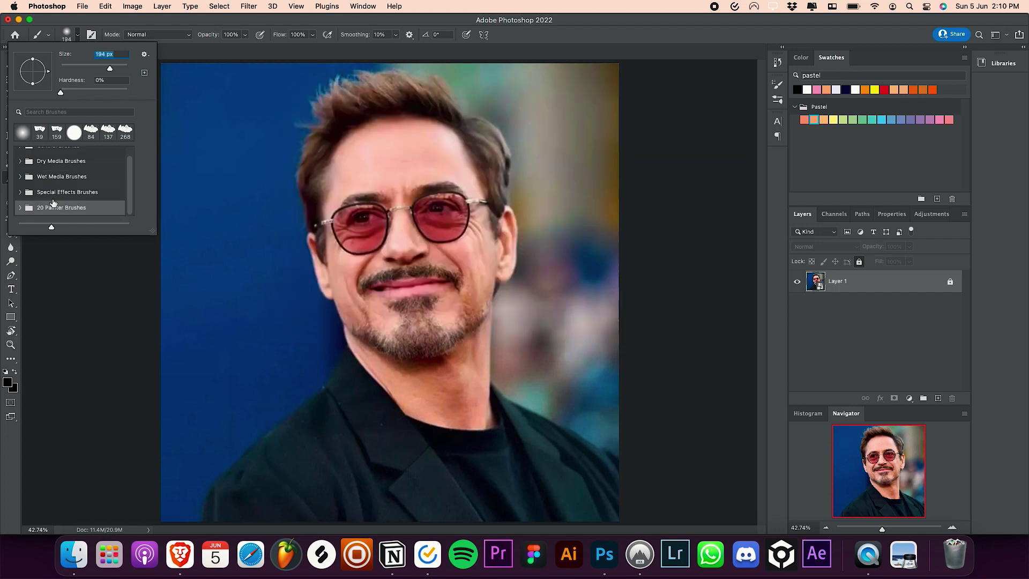
# Expand the 20 Painter Brushes set and rasterize the portrait layer, Layer 1.
pyautogui.click(20, 210)
pyautogui.scroll(2, 61, 207)
pyautogui.scroll(-2, 60, 207)
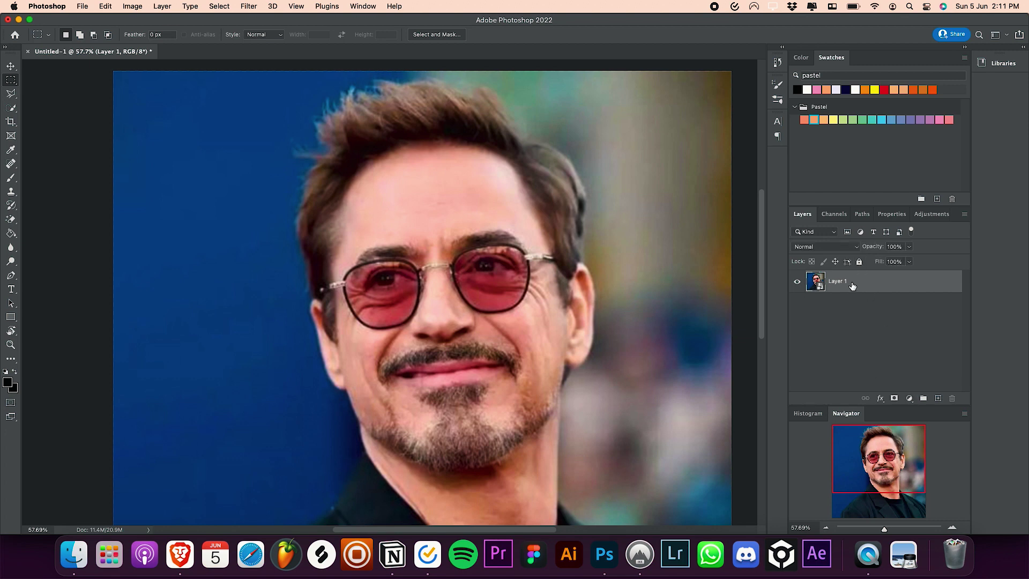
pyautogui.rightClick(852, 285)
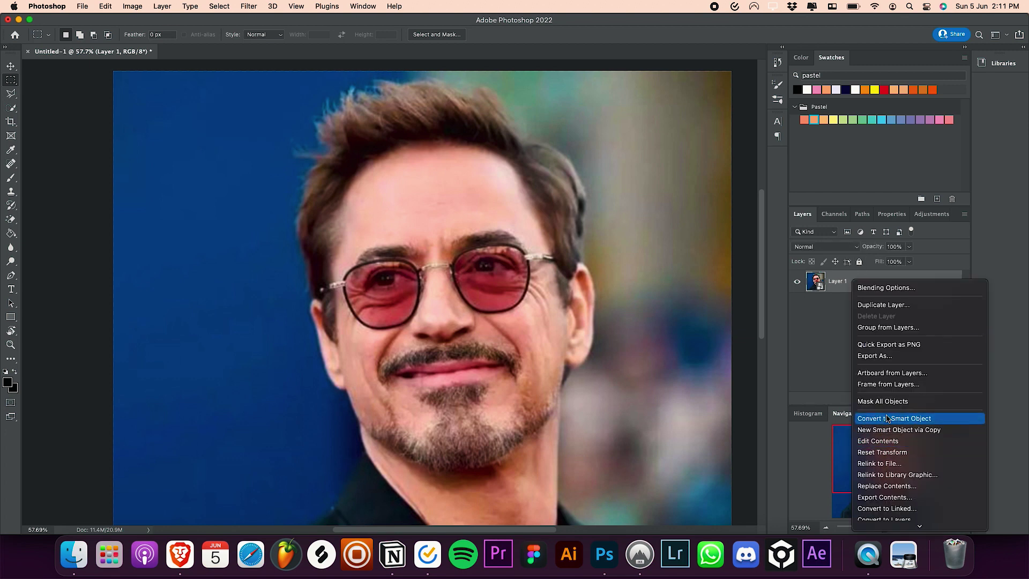
pyautogui.scroll(-3, 878, 494)
pyautogui.click(884, 447)
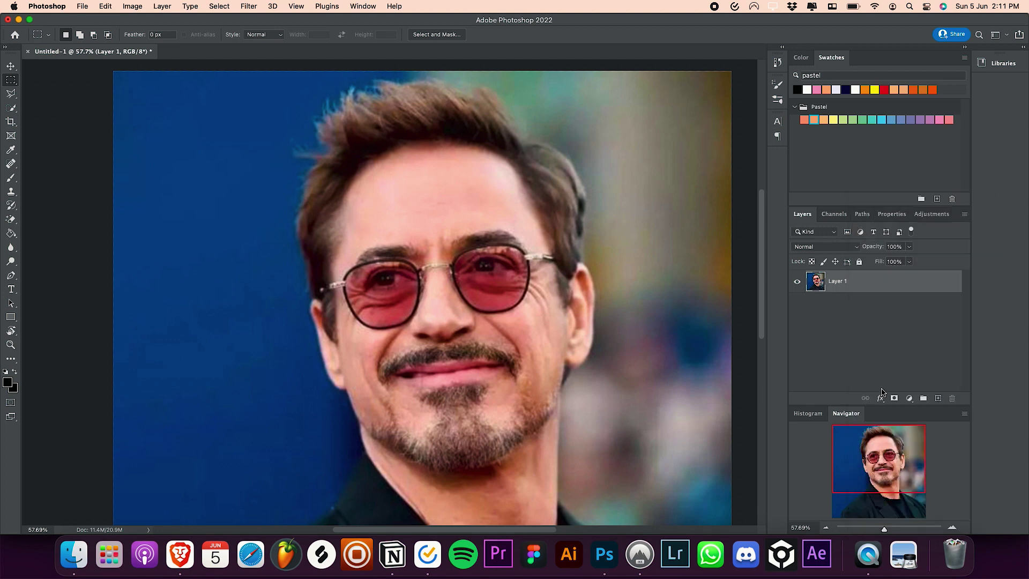
pyautogui.moveTo(882, 527); pyautogui.dragTo(881, 529)
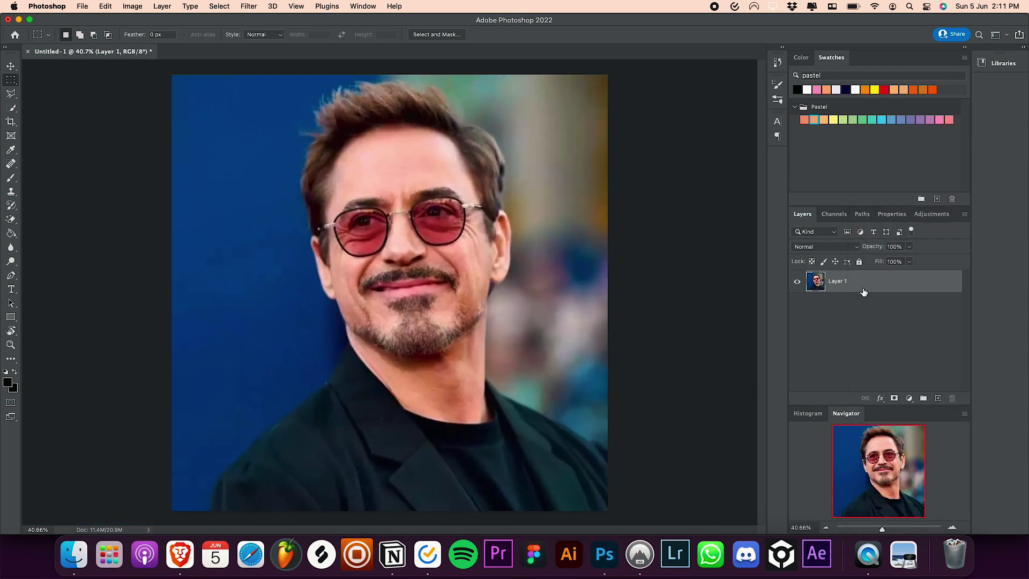
# Duplicate Layer 1 as Layer 1 copy and zoom in on the face.
pyautogui.rightClick(861, 287)
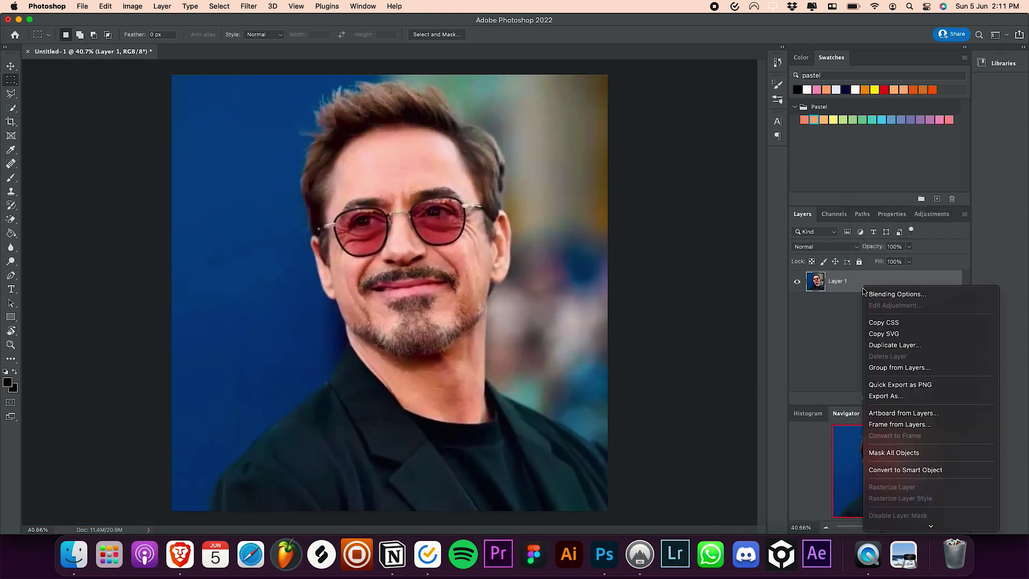
pyautogui.click(892, 344)
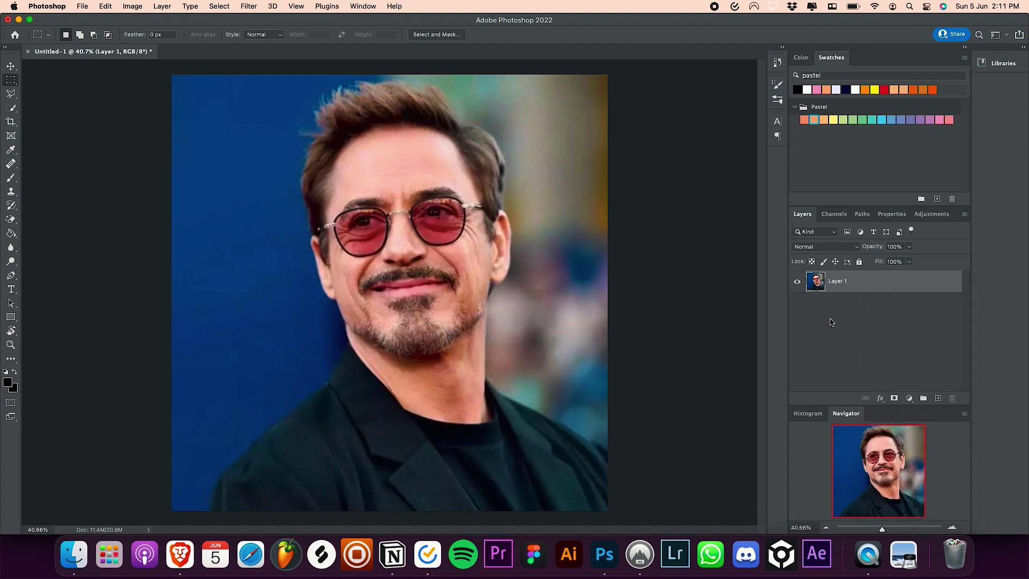
pyautogui.click(550, 235)
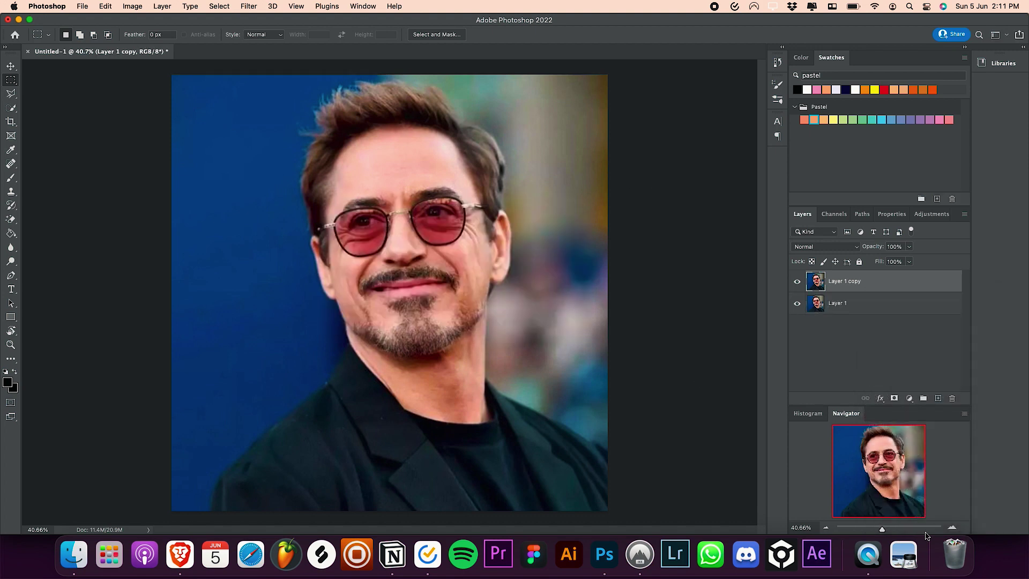
pyautogui.press('v')
pyautogui.moveTo(884, 528); pyautogui.dragTo(886, 529)
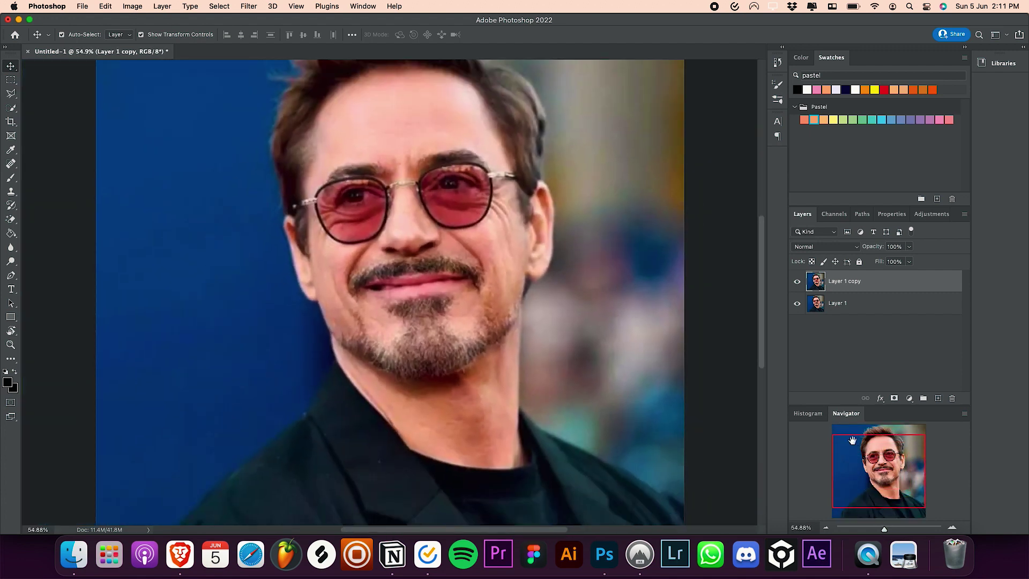
pyautogui.moveTo(852, 440); pyautogui.dragTo(849, 427)
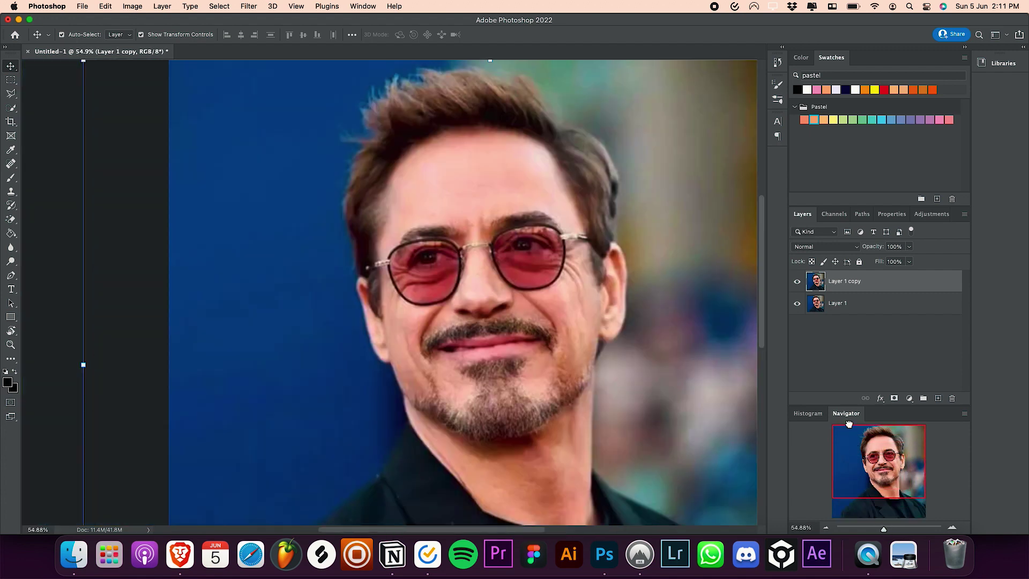
pyautogui.hscroll(3, 537, 350)
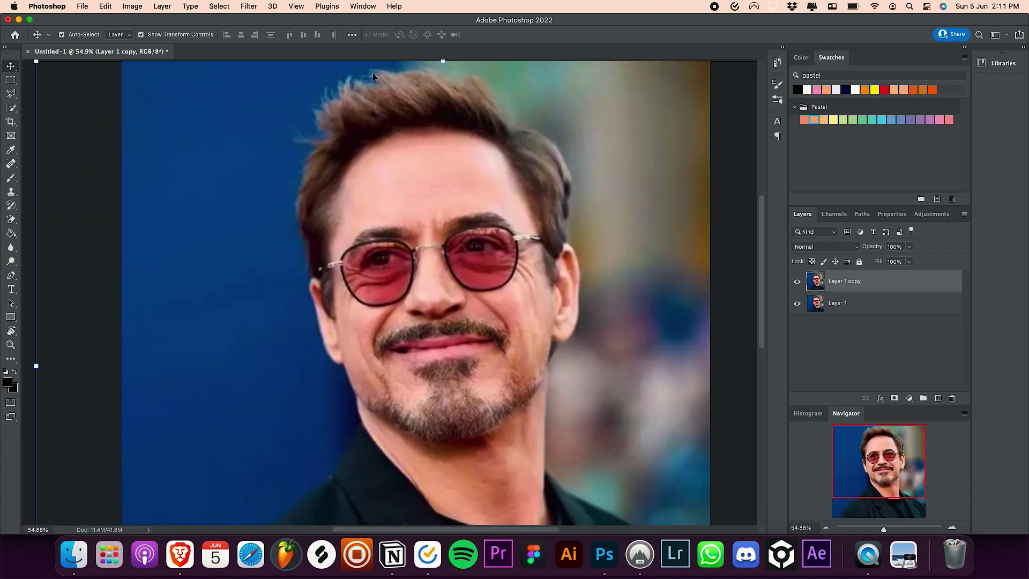
pyautogui.scroll(1, 405, 186)
pyautogui.hscroll(1, 405, 185)
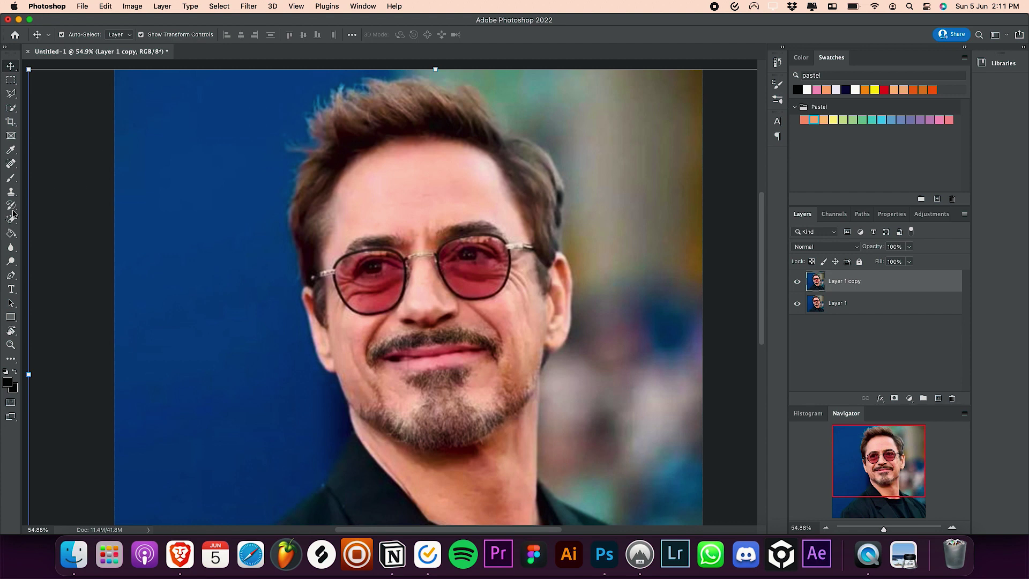
# Switch to the Art History Brush and show the History panel.
pyautogui.click(11, 209)
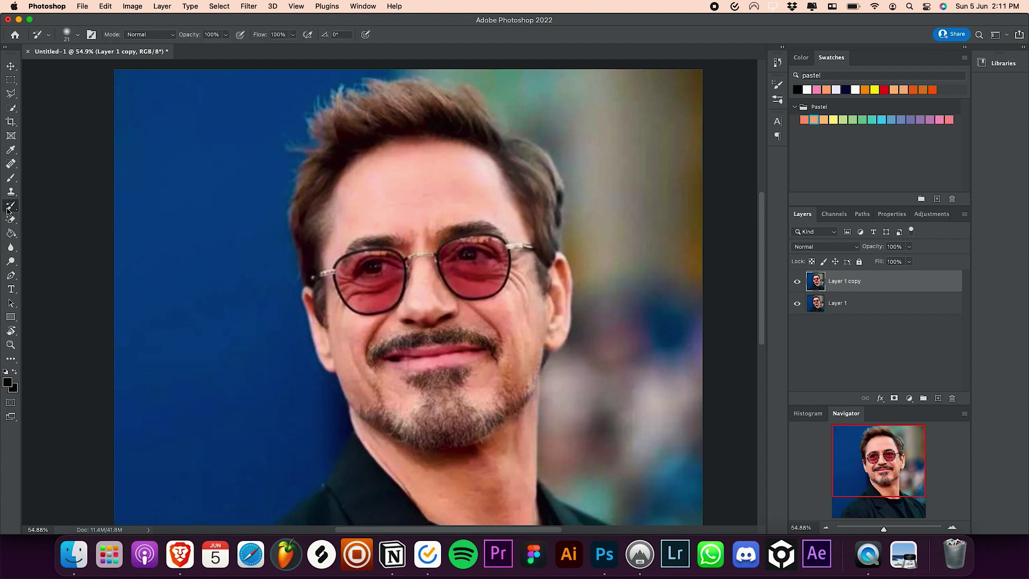
pyautogui.moveTo(10, 207); pyautogui.dragTo(57, 217)
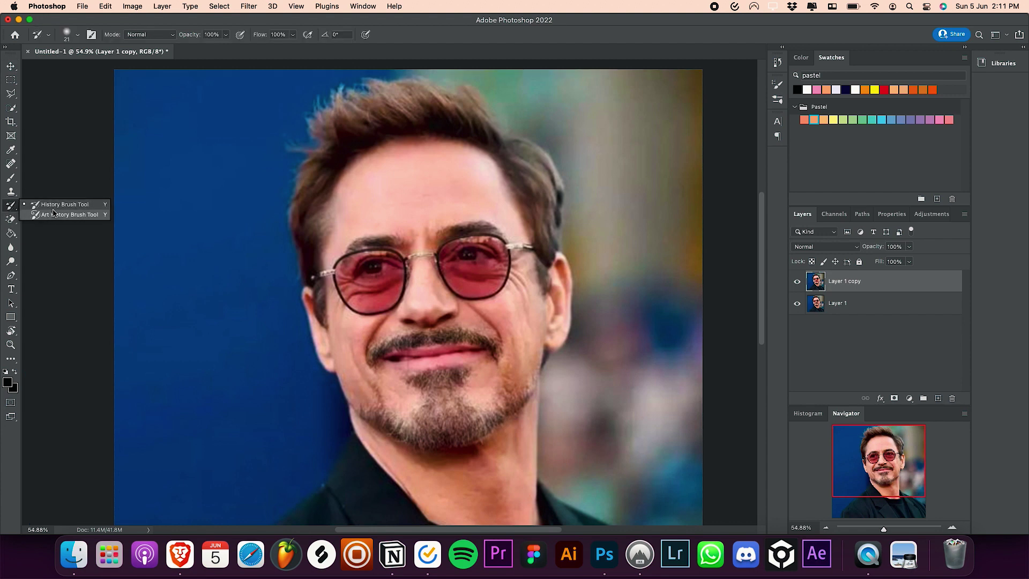
pyautogui.click(48, 215)
pyautogui.click(363, 6)
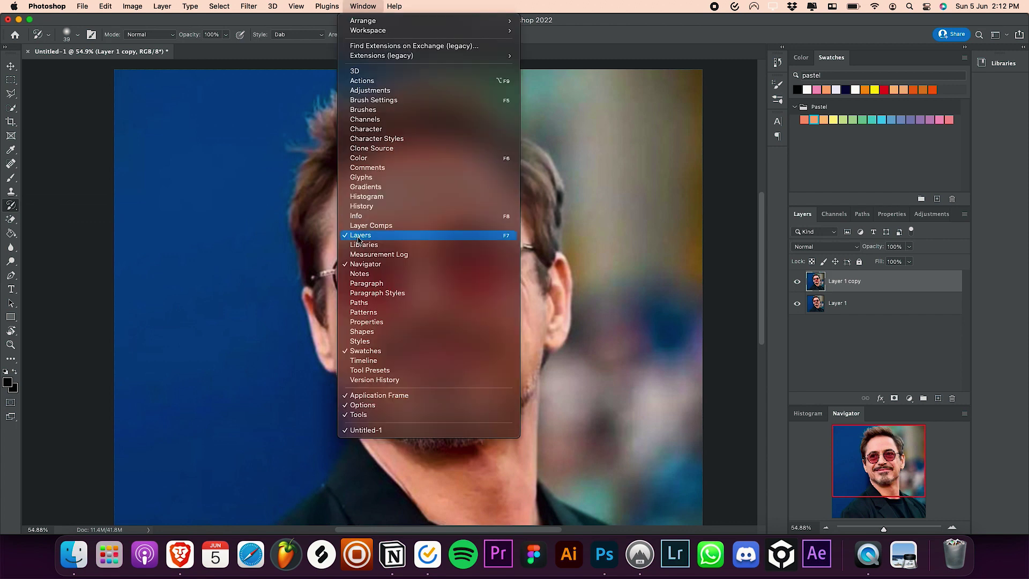
pyautogui.click(363, 207)
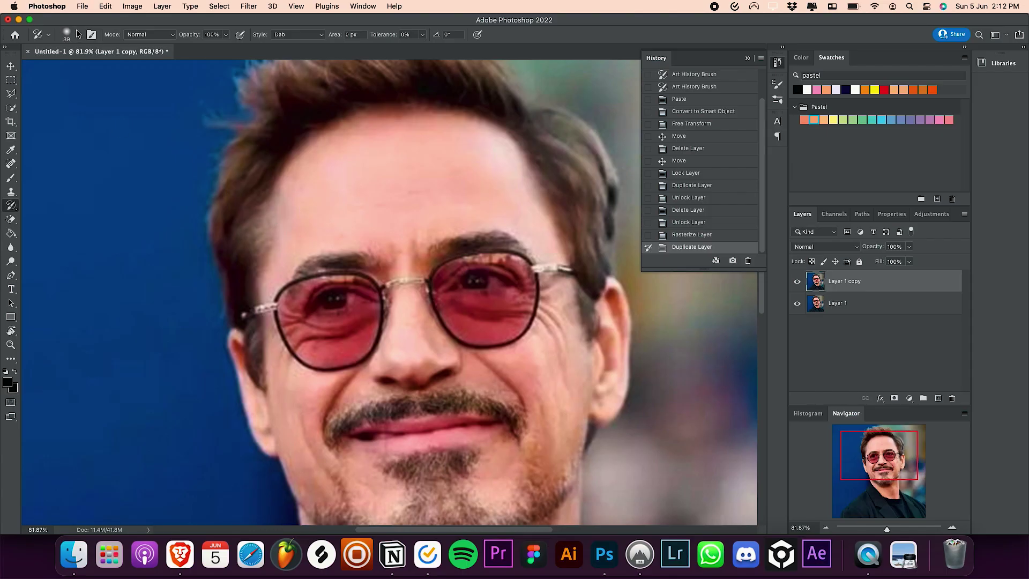
# Pick the painter 3 brush preset at 38 px with Dab stroke style.
pyautogui.click(76, 34)
pyautogui.scroll(-1, 23, 214)
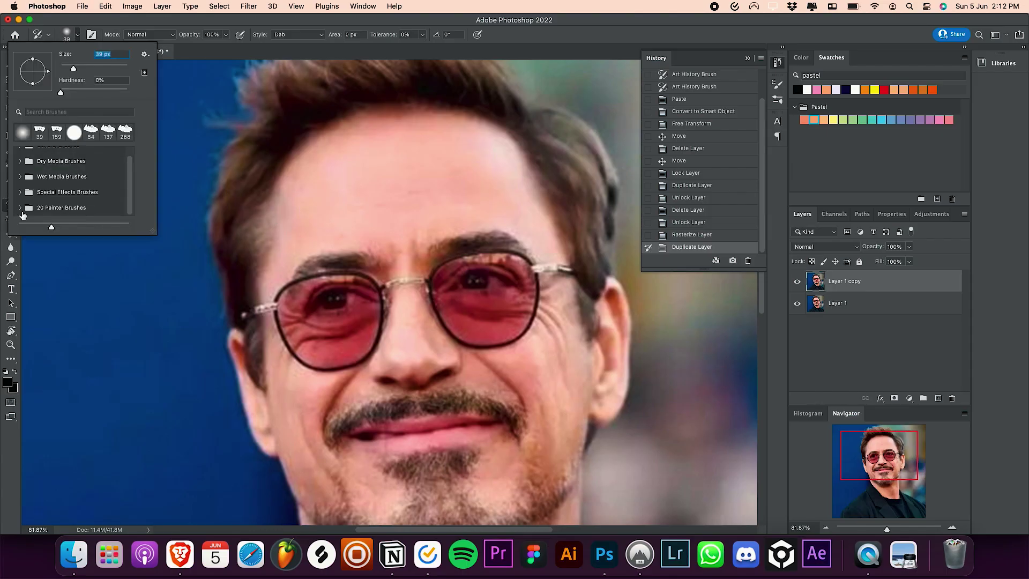
pyautogui.scroll(-1, 63, 195)
pyautogui.scroll(-1, 64, 195)
pyautogui.click(64, 201)
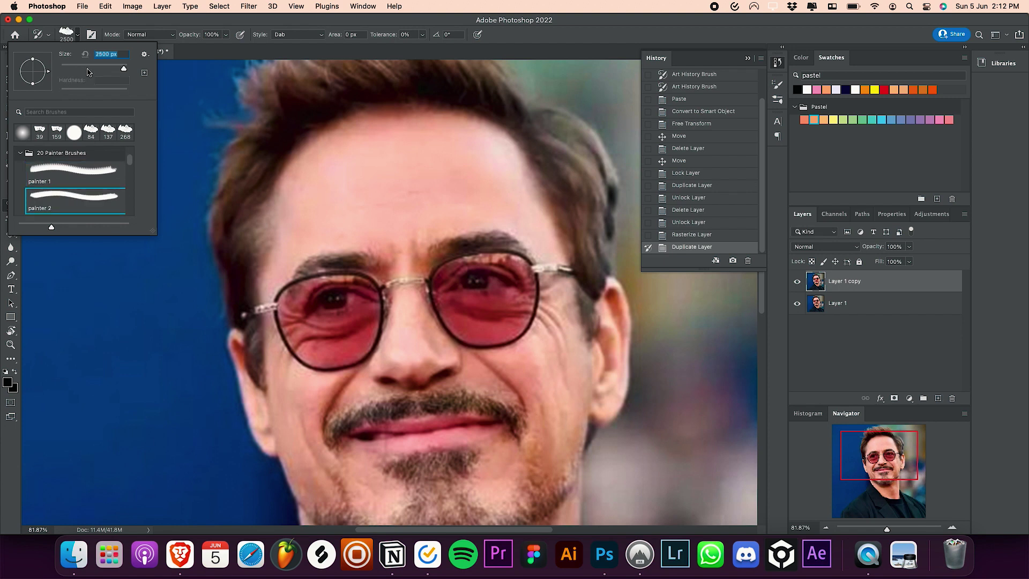
pyautogui.moveTo(127, 68); pyautogui.dragTo(113, 69)
pyautogui.scroll(-1, 98, 190)
pyautogui.click(93, 207)
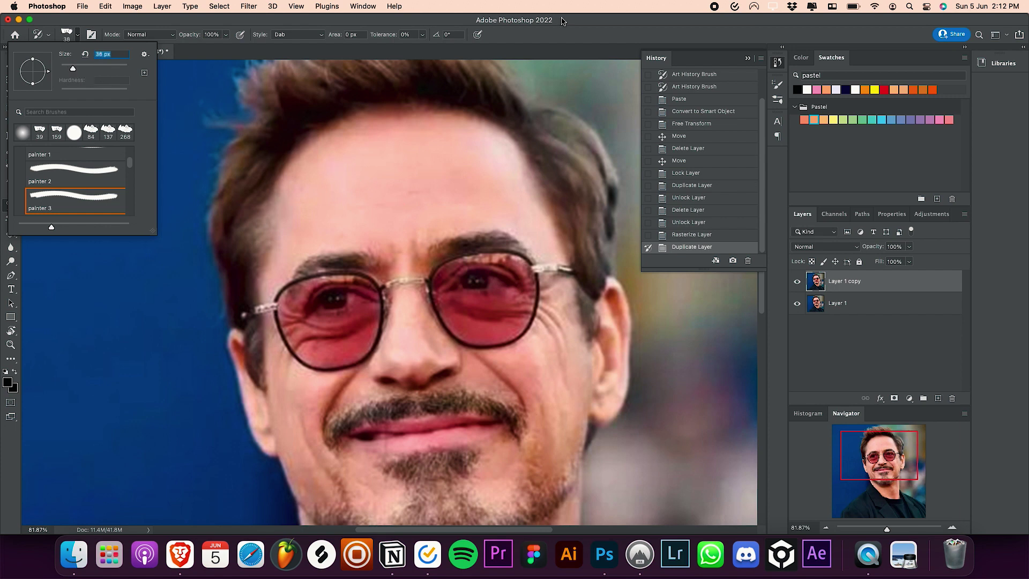
pyautogui.click(562, 22)
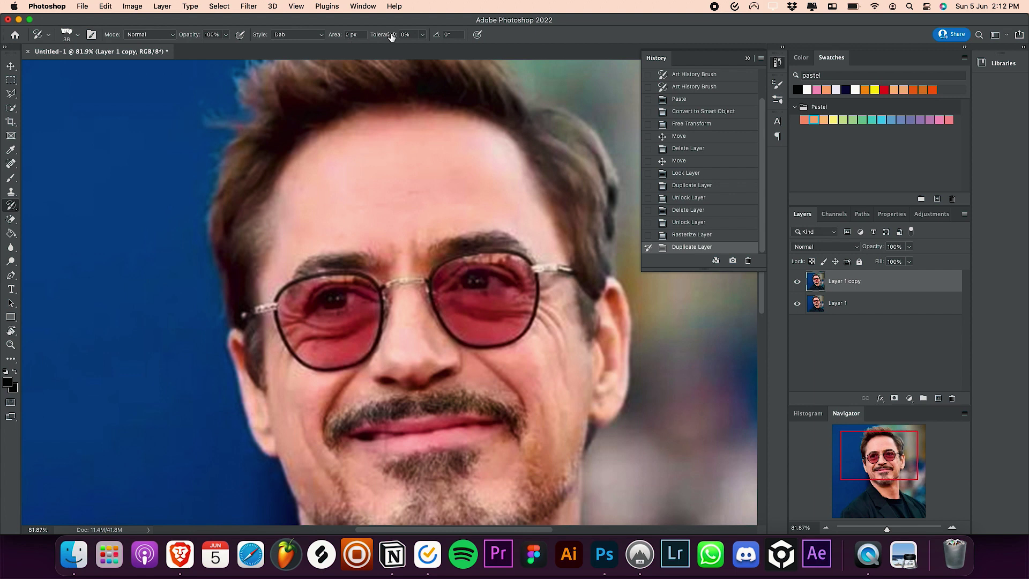
pyautogui.click(322, 38)
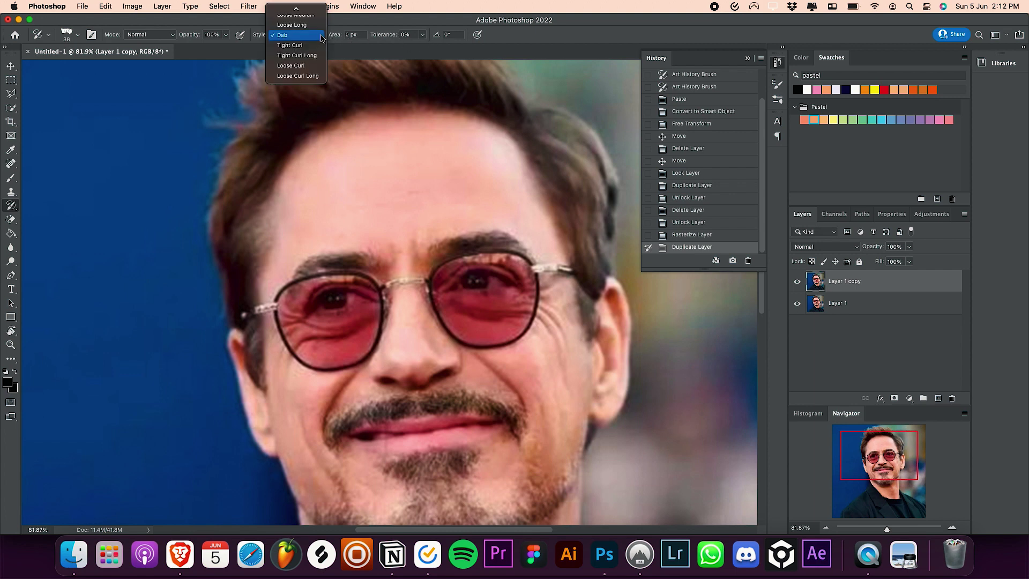
# Repaint the nose bridge and the left lens with Dab-style painter 3 strokes.
pyautogui.click(312, 38)
pyautogui.click(411, 313)
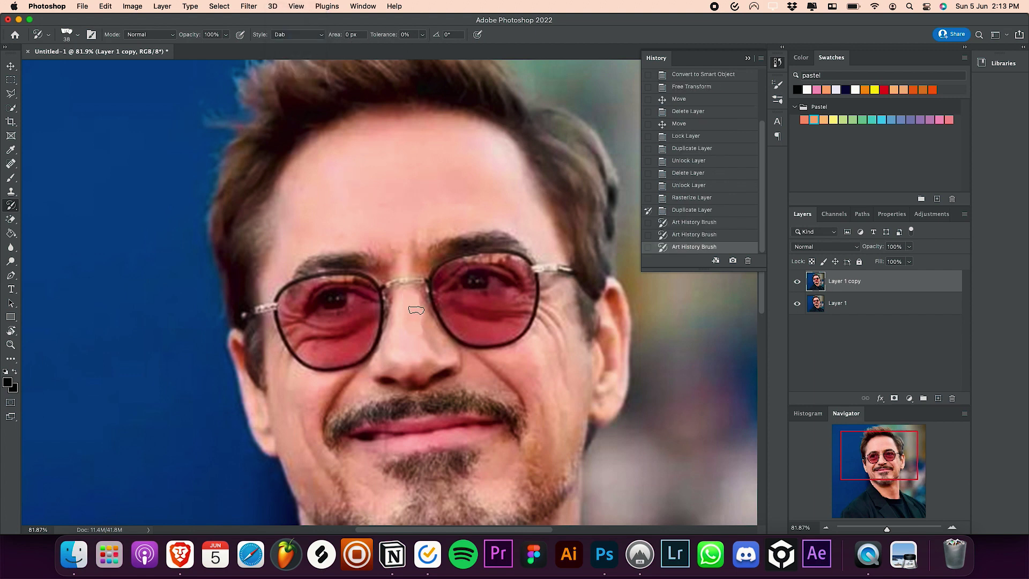
pyautogui.moveTo(417, 308); pyautogui.dragTo(424, 332)
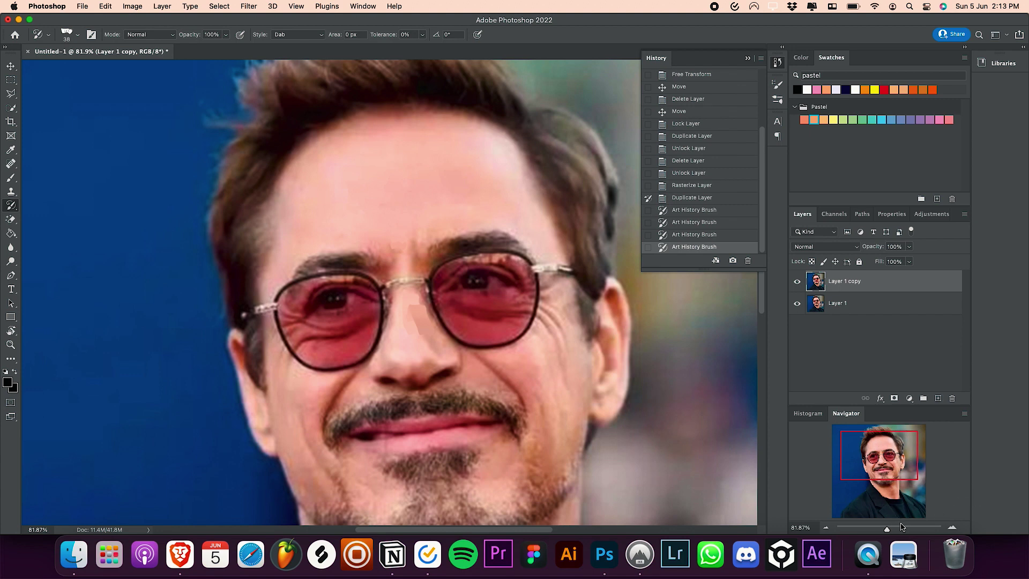
pyautogui.moveTo(901, 527); pyautogui.dragTo(895, 528)
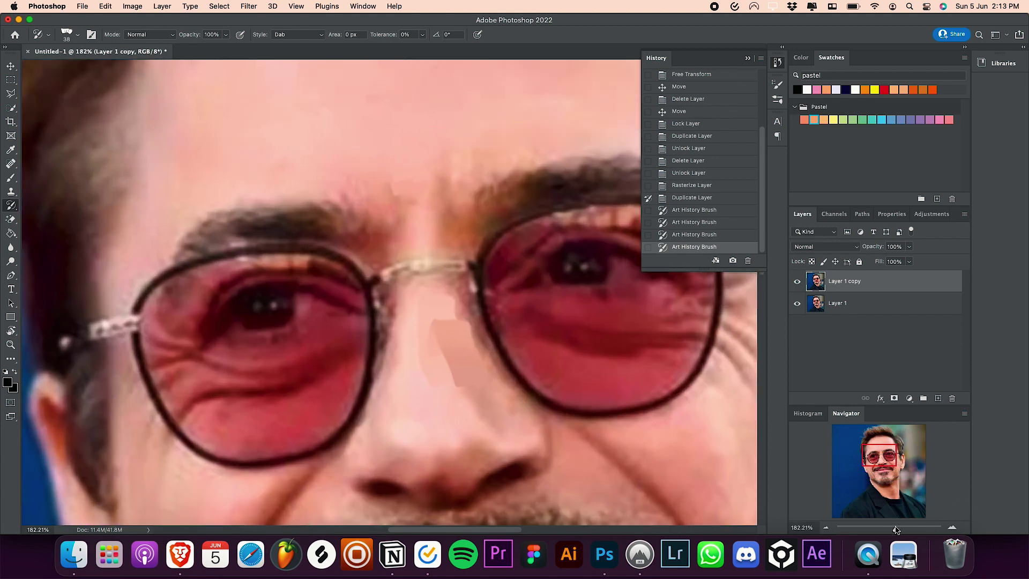
pyautogui.moveTo(458, 360)
pyautogui.mouseDown()
pyautogui.moveTo(378, 455)
pyautogui.moveTo(431, 488)
pyautogui.moveTo(414, 474)
pyautogui.moveTo(514, 449)
pyautogui.moveTo(517, 428)
pyautogui.moveTo(483, 362)
pyautogui.mouseUp()
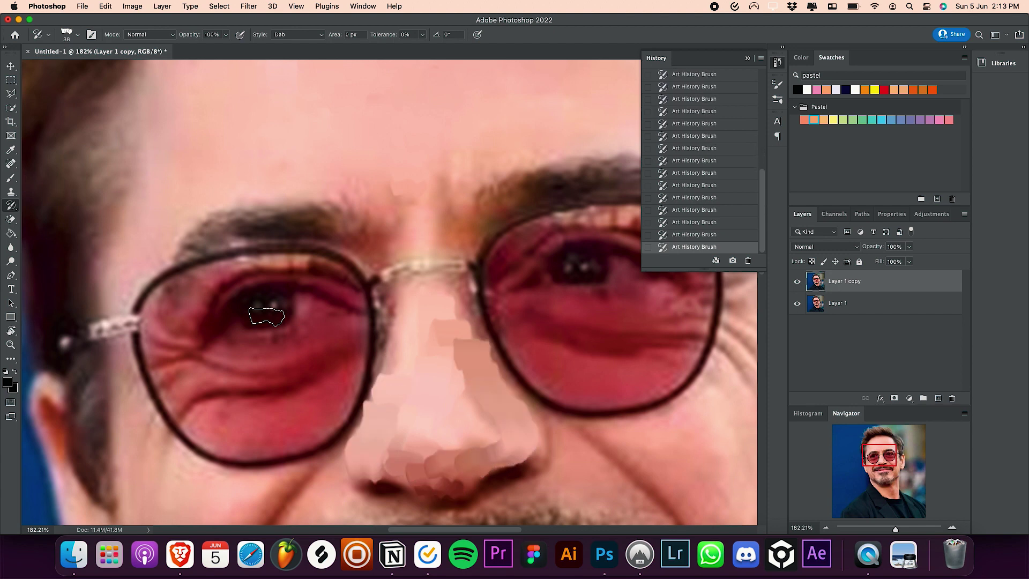
pyautogui.hscroll(-2, 266, 317)
pyautogui.scroll(-1, 266, 317)
pyautogui.scroll(-1, 266, 316)
pyautogui.moveTo(233, 313)
pyautogui.mouseDown()
pyautogui.moveTo(201, 361)
pyautogui.moveTo(193, 298)
pyautogui.mouseUp()
pyautogui.moveTo(242, 257)
pyautogui.mouseDown()
pyautogui.moveTo(361, 241)
pyautogui.moveTo(277, 303)
pyautogui.moveTo(330, 290)
pyautogui.moveTo(345, 370)
pyautogui.mouseUp()
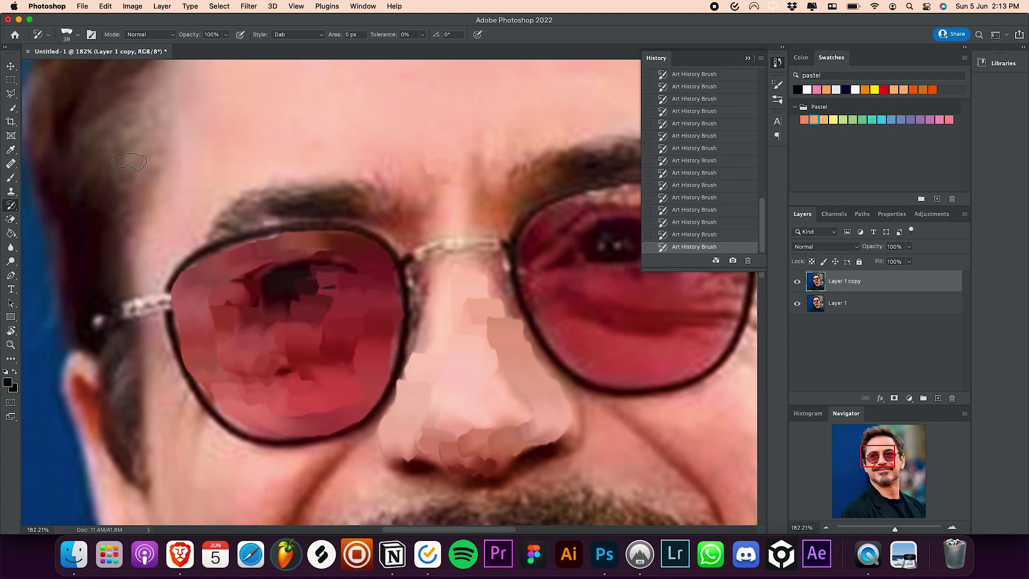
# Switch to the painter 5 preset at 51 px and repaint the left lens.
pyautogui.click(77, 36)
pyautogui.scroll(-2, 89, 164)
pyautogui.click(80, 208)
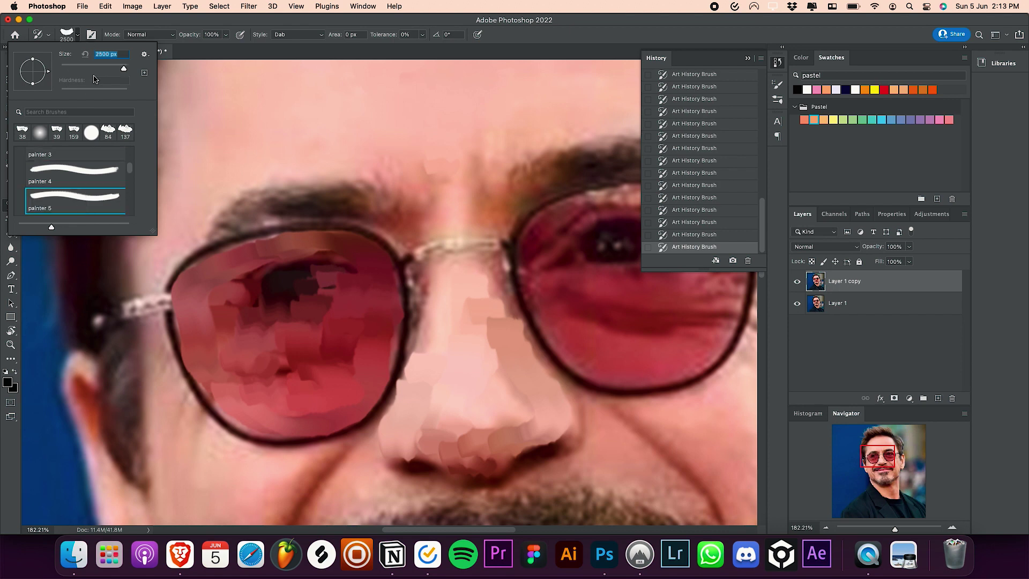
pyautogui.write('51')
pyautogui.press('Return')
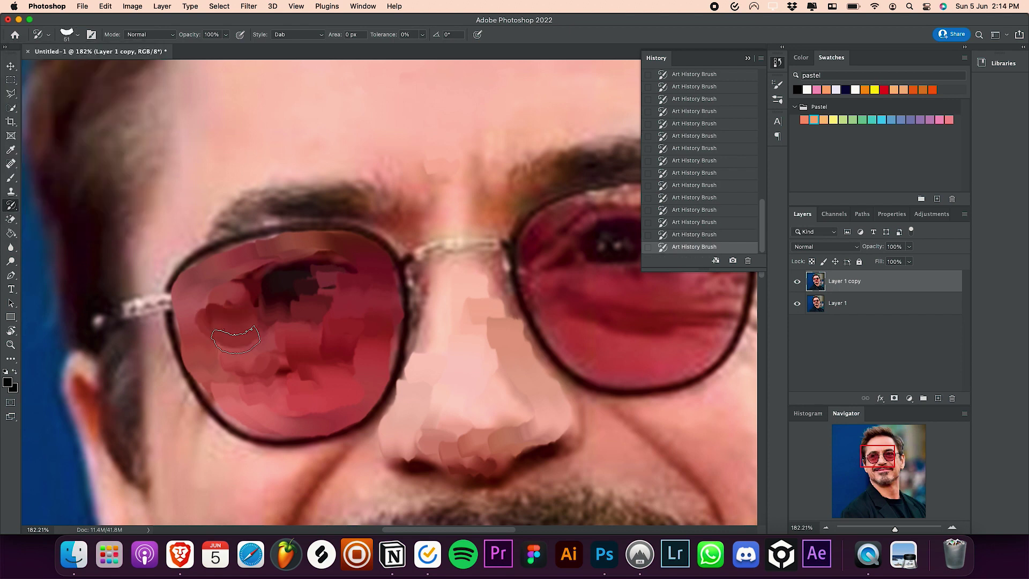
pyautogui.moveTo(254, 365)
pyautogui.mouseDown()
pyautogui.moveTo(316, 281)
pyautogui.moveTo(334, 315)
pyautogui.mouseUp()
pyautogui.hscroll(5, 353, 434)
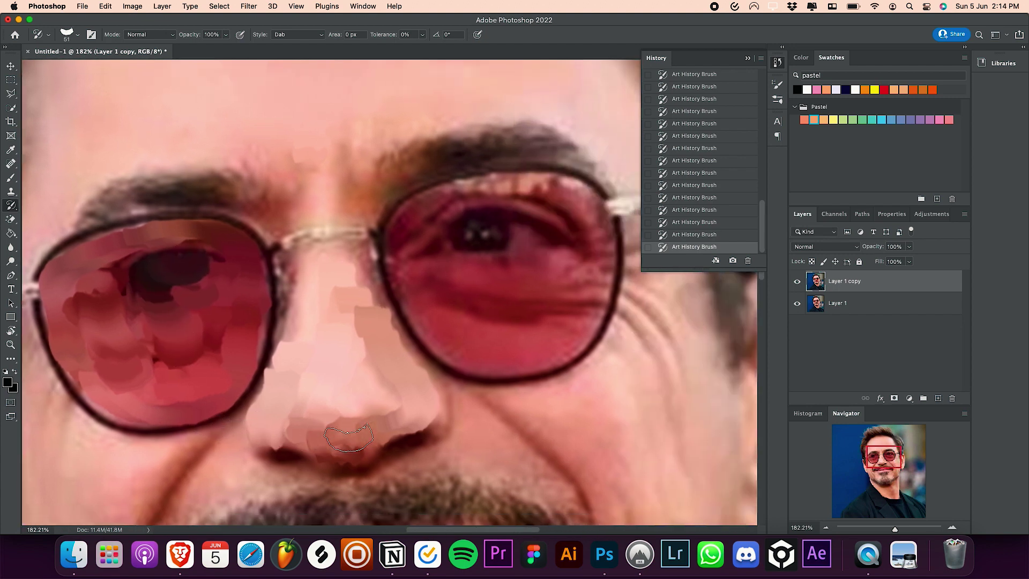
# Repaint the eye, moustache and ear with dark paint dabs.
pyautogui.moveTo(480, 272)
pyautogui.mouseDown()
pyautogui.moveTo(475, 230)
pyautogui.moveTo(462, 241)
pyautogui.moveTo(453, 223)
pyautogui.moveTo(470, 255)
pyautogui.moveTo(464, 305)
pyautogui.moveTo(478, 338)
pyautogui.mouseUp()
pyautogui.scroll(-10, 188, 201)
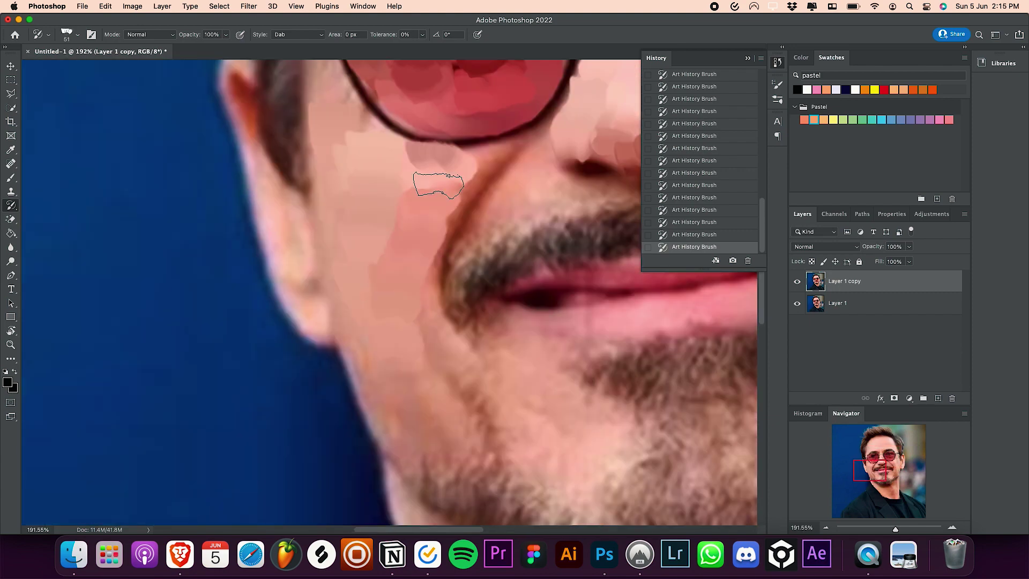
pyautogui.moveTo(120, 241)
pyautogui.mouseDown()
pyautogui.moveTo(459, 242)
pyautogui.moveTo(356, 286)
pyautogui.mouseUp()
pyautogui.scroll(-5, 310, 268)
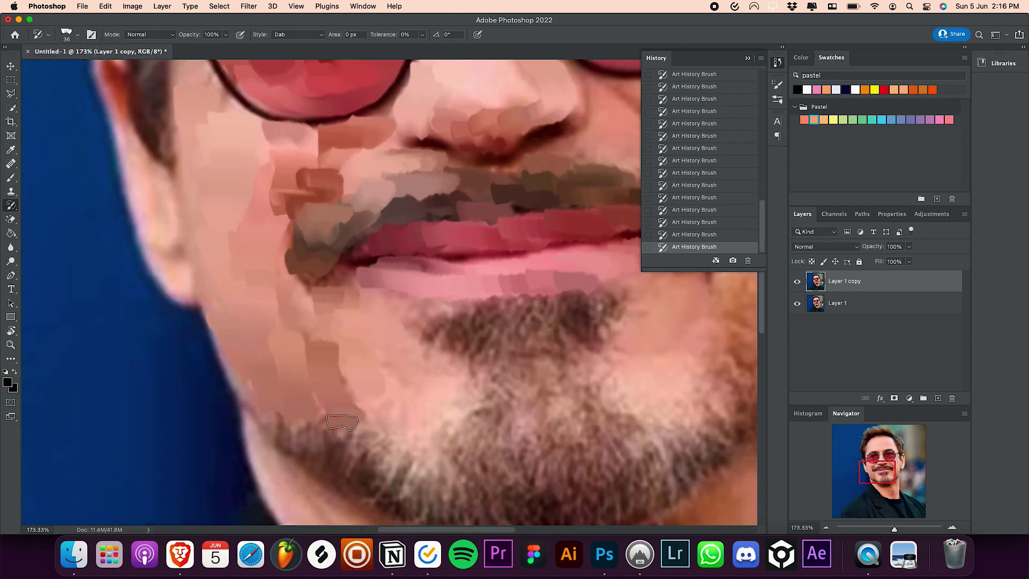
pyautogui.moveTo(451, 313); pyautogui.dragTo(624, 394)
pyautogui.scroll(-5, 625, 395)
pyautogui.hscroll(10, 310, 280)
pyautogui.moveTo(362, 378)
pyautogui.mouseDown()
pyautogui.moveTo(298, 353)
pyautogui.moveTo(443, 292)
pyautogui.moveTo(482, 233)
pyautogui.mouseUp()
pyautogui.scroll(5, 311, 281)
pyautogui.scroll(3, 413, 188)
pyautogui.scroll(-2, 501, 98)
pyautogui.hscroll(2, 502, 99)
pyautogui.moveTo(502, 98); pyautogui.dragTo(469, 314)
pyautogui.scroll(5, 391, 266)
pyautogui.scroll(-5, 391, 266)
pyautogui.hscroll(-5, 391, 266)
pyautogui.scroll(3, 181, 393)
pyautogui.scroll(5, 181, 393)
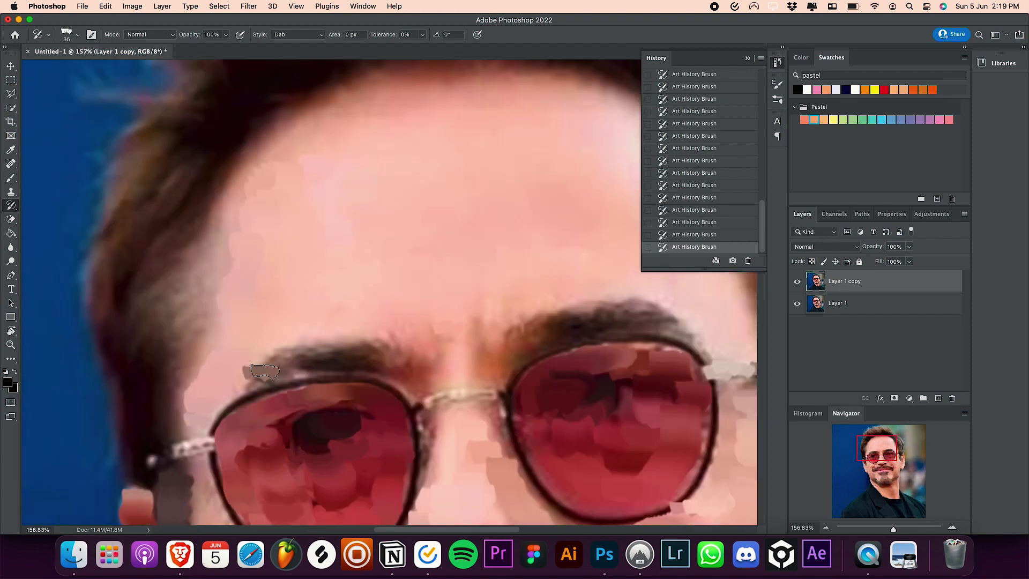
pyautogui.click(38, 34)
pyautogui.press('Escape')
pyautogui.scroll(5, 496, 299)
pyautogui.hscroll(-5, 495, 299)
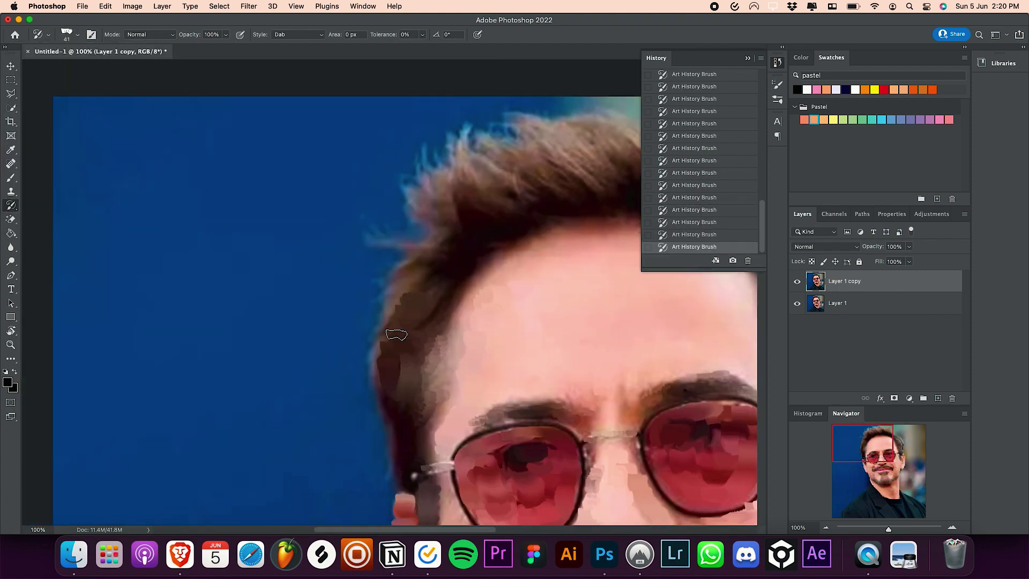
pyautogui.hscroll(8, 495, 299)
pyautogui.scroll(3, 496, 300)
# Repaint the hair, chin and neck, and lay large dabs on the right background.
pyautogui.moveTo(162, 121); pyautogui.dragTo(244, 176)
pyautogui.scroll(-5, 245, 176)
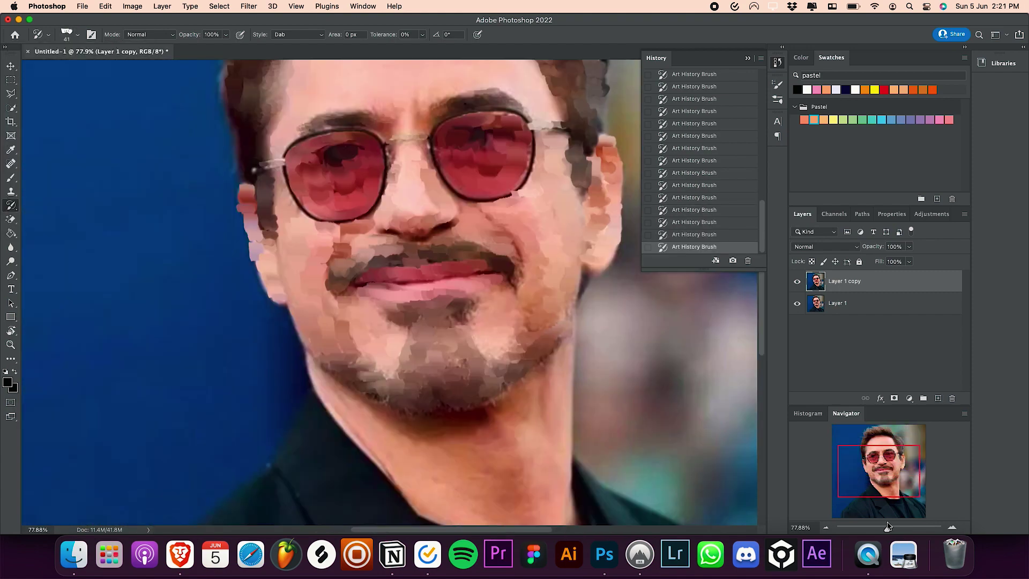
pyautogui.scroll(-3, 244, 175)
pyautogui.moveTo(490, 402); pyautogui.dragTo(326, 353)
pyautogui.scroll(2, 326, 352)
pyautogui.scroll(-5, 402, 405)
pyautogui.hscroll(3, 472, 318)
pyautogui.hscroll(3, 471, 318)
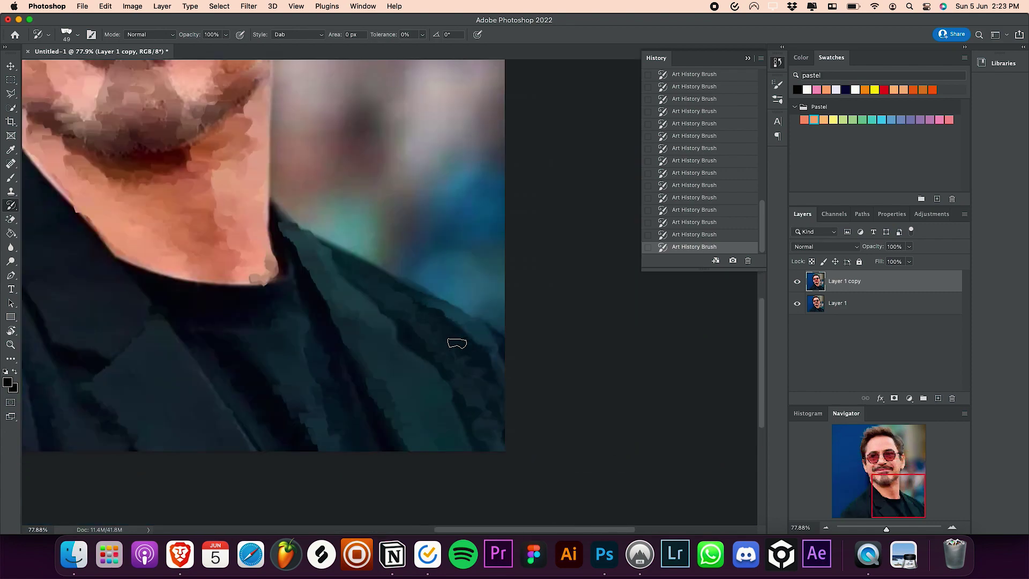
pyautogui.click(67, 34)
pyautogui.scroll(-3, 482, 92)
pyautogui.moveTo(482, 113); pyautogui.dragTo(553, 345)
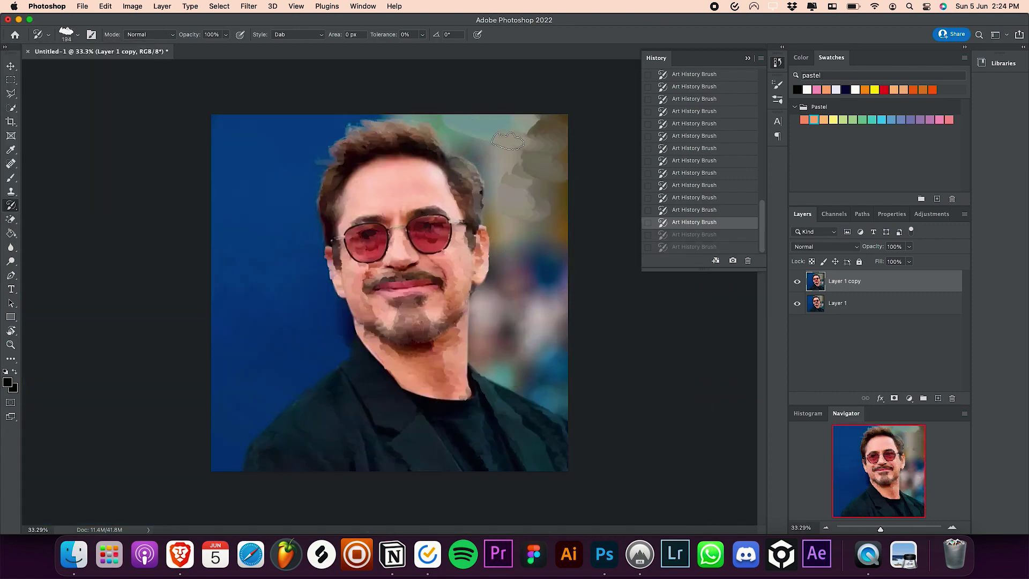
# Undo and redo the right-background dabs, trying the painter 4 and painter 3 presets.
pyautogui.press('super+z')
pyautogui.click(67, 34)
pyautogui.press('super+z')
pyautogui.click(78, 35)
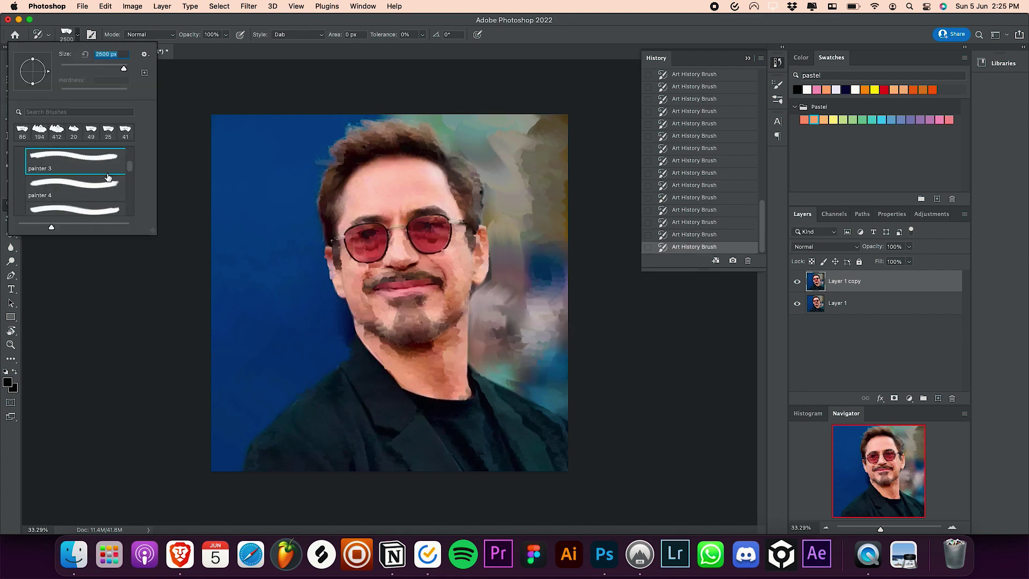
pyautogui.press('super+z')
pyautogui.press('super+z')
pyautogui.click(78, 35)
pyautogui.moveTo(547, 169)
pyautogui.mouseDown()
pyautogui.moveTo(530, 313)
pyautogui.moveTo(531, 281)
pyautogui.mouseUp()
pyautogui.click(78, 35)
pyautogui.click(72, 173)
pyautogui.click(78, 35)
pyautogui.doubleClick(72, 154)
pyautogui.moveTo(514, 221); pyautogui.dragTo(562, 394)
# Copy the Freepik brush-smear photo from Brave.
pyautogui.press('v')
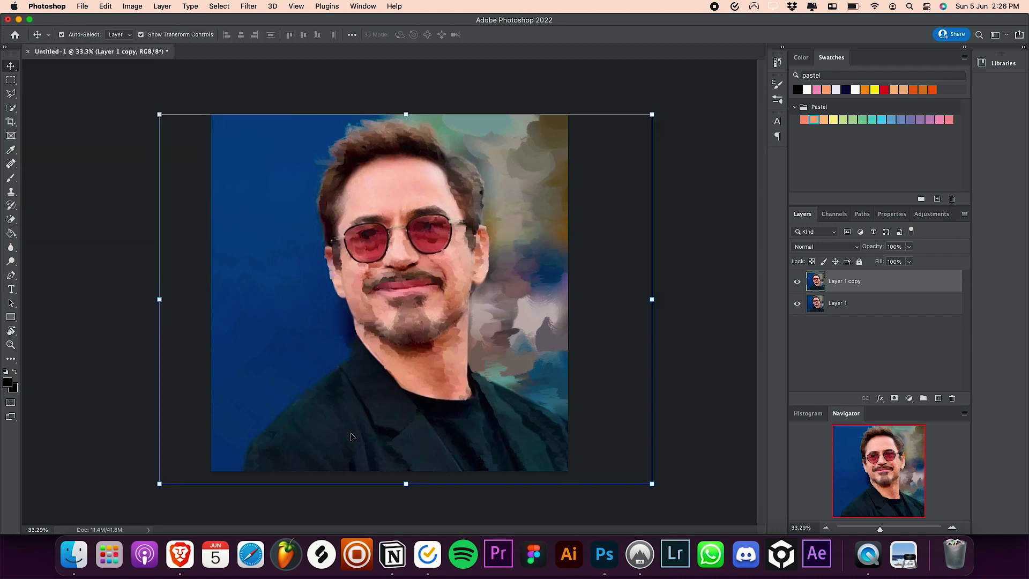
pyautogui.press('super+Tab')
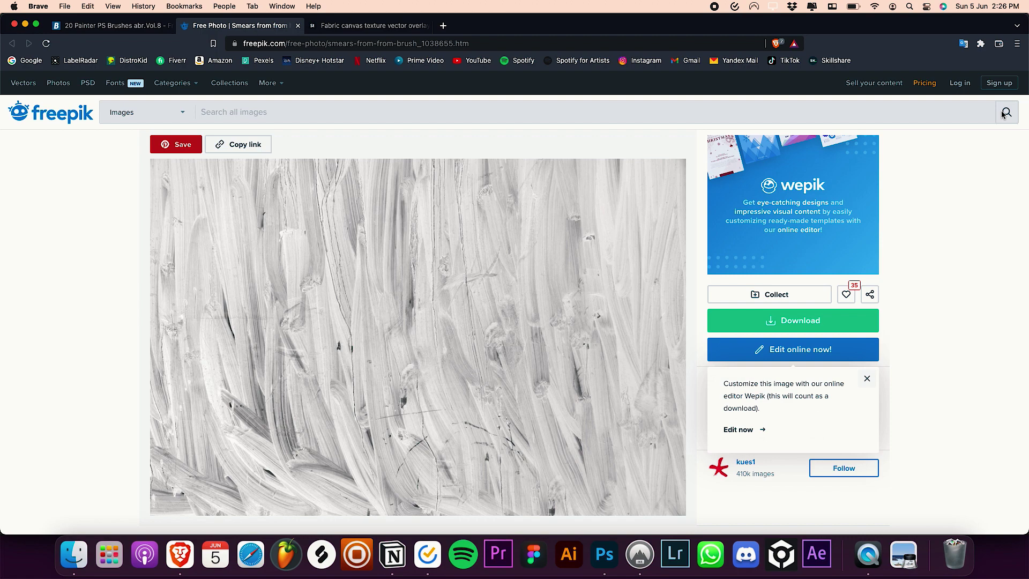
pyautogui.rightClick(385, 351)
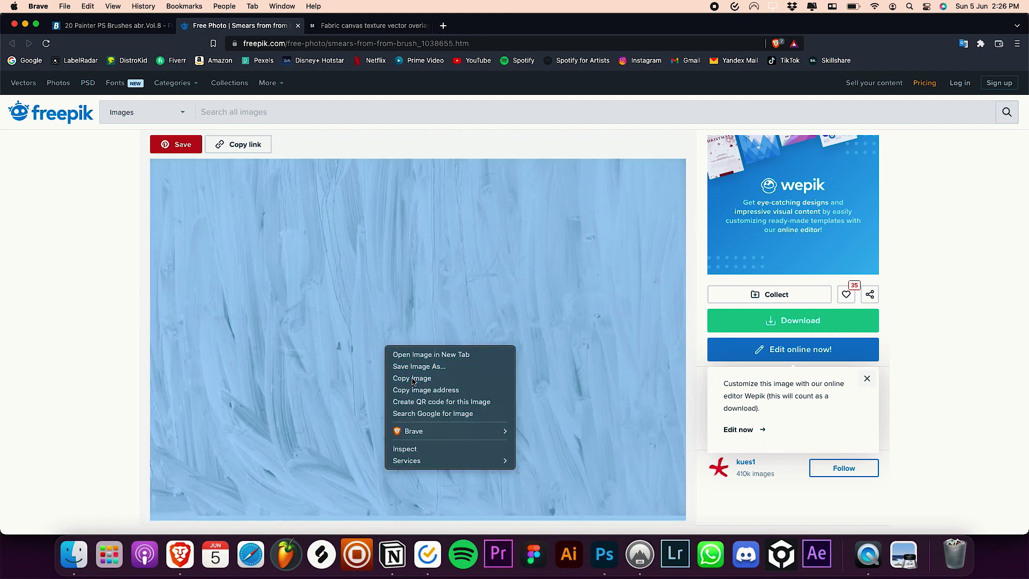
pyautogui.click(389, 375)
pyautogui.click(599, 557)
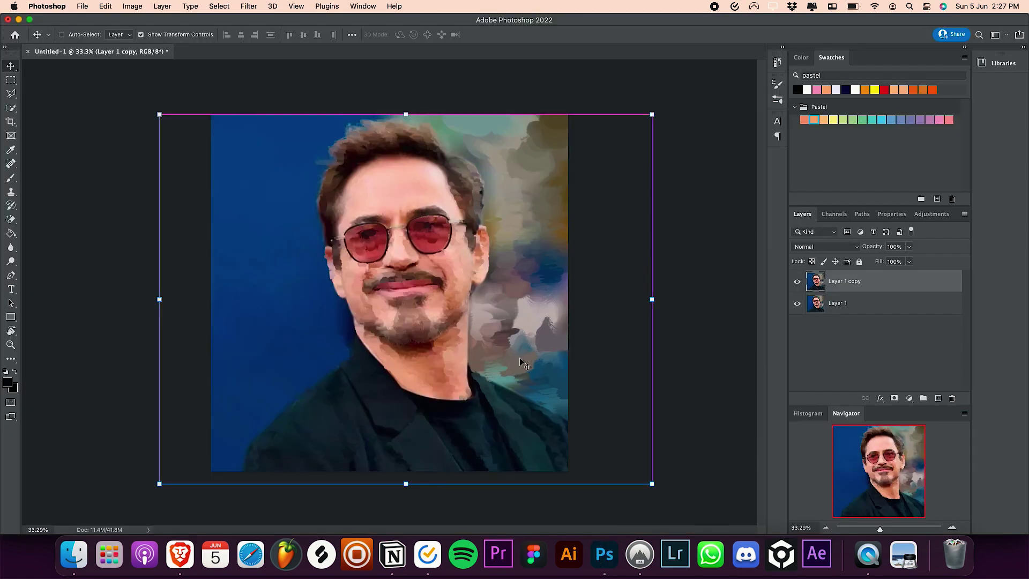
# Paste the brush-smear image as Layer 2 and stretch it across the canvas.
pyautogui.press('super+v')
pyautogui.moveTo(483, 232); pyautogui.dragTo(708, 87)
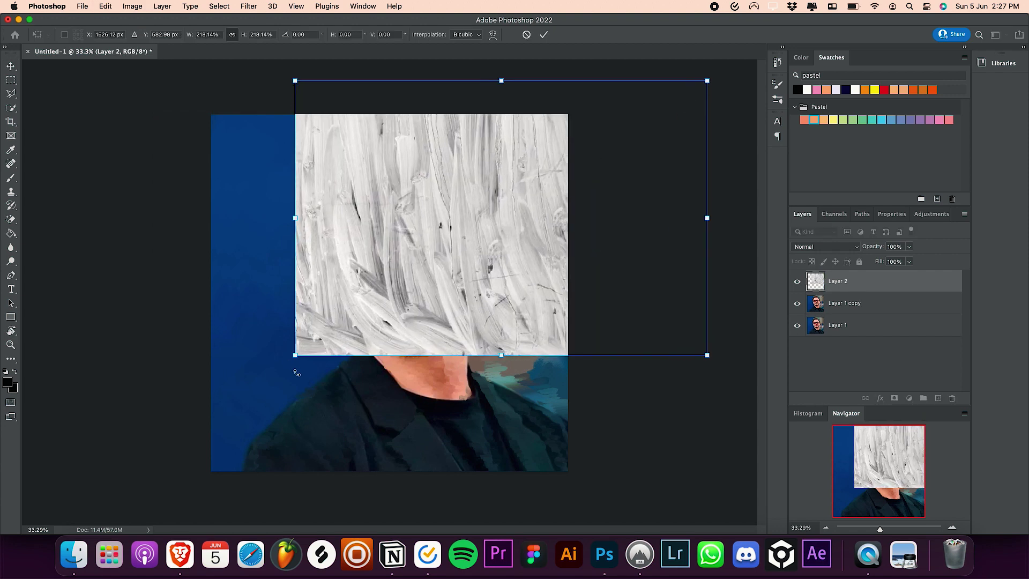
pyautogui.moveTo(297, 371); pyautogui.dragTo(131, 476)
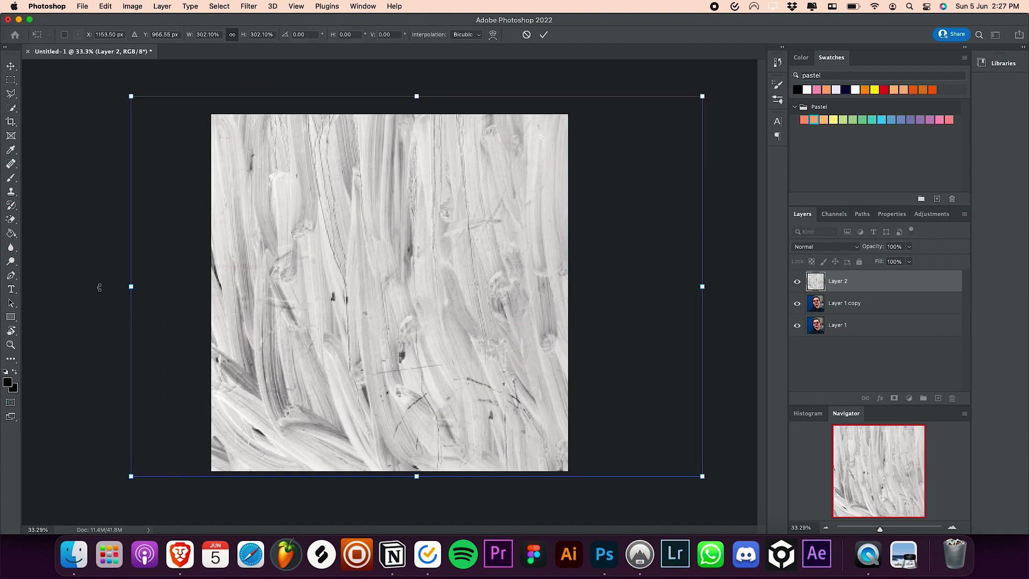
pyautogui.moveTo(126, 287); pyautogui.dragTo(108, 285)
pyautogui.press('Return')
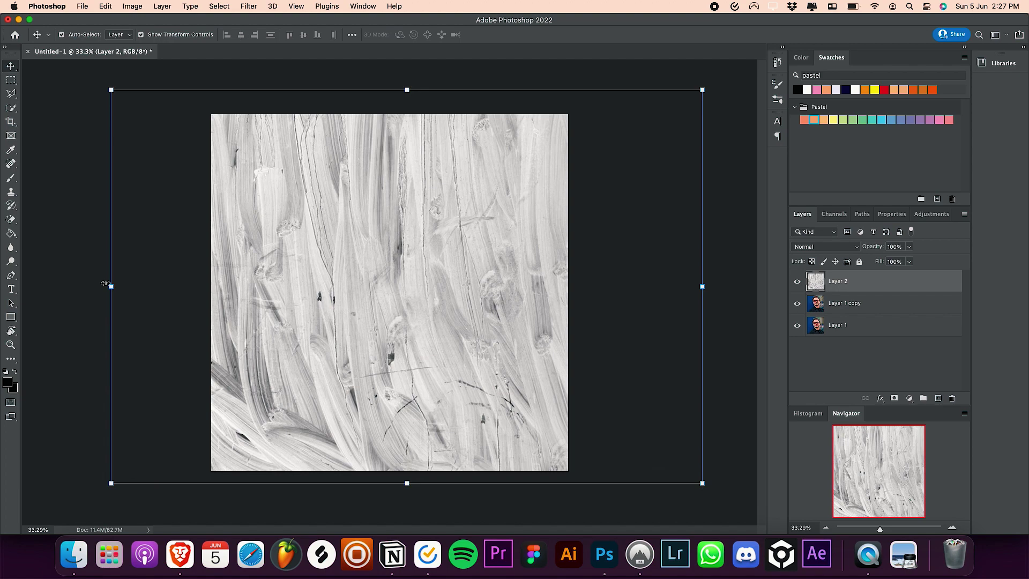
# Apply Stylize > Emboss to the smear layer with an adjusted lighting angle.
pyautogui.click(248, 6)
pyautogui.moveTo(256, 212)
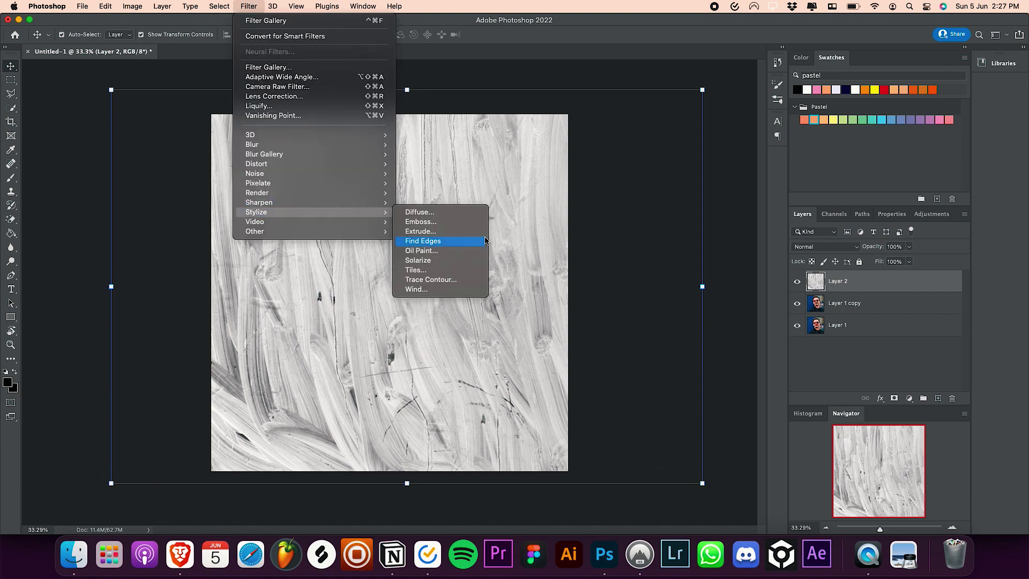
pyautogui.click(458, 225)
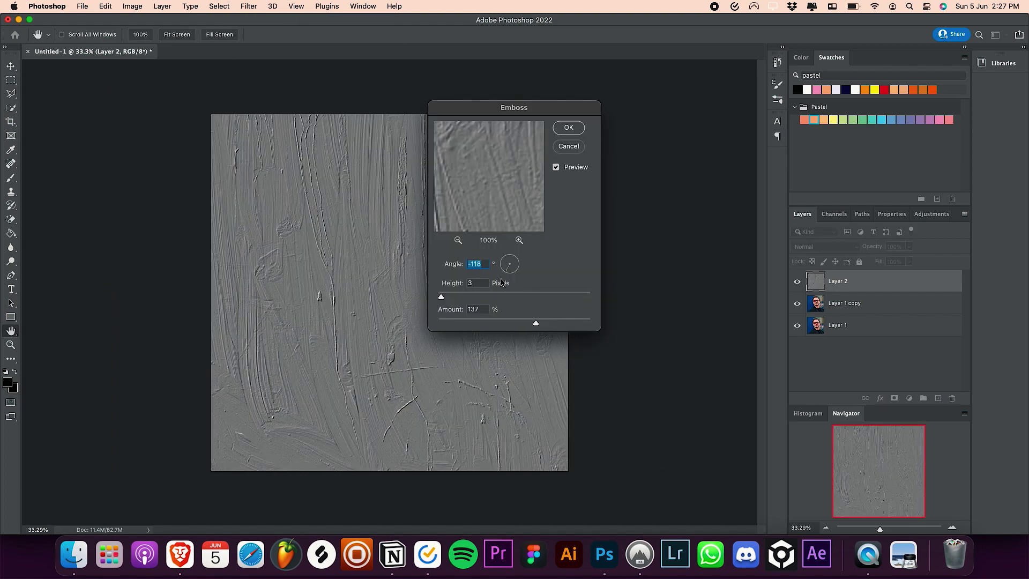
pyautogui.moveTo(505, 269); pyautogui.dragTo(495, 263)
pyautogui.click(505, 267)
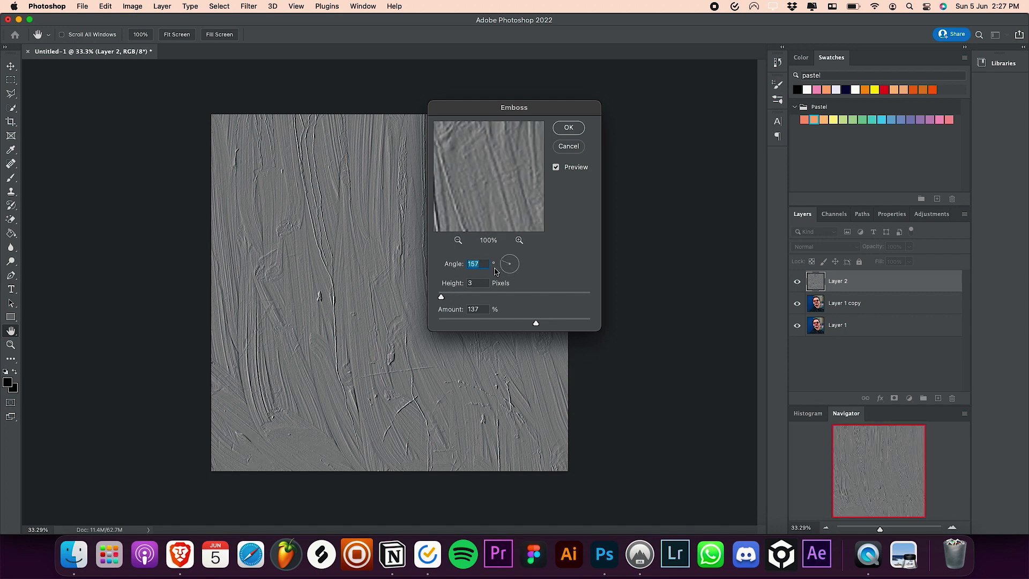
pyautogui.click(573, 127)
pyautogui.click(574, 128)
# Set Layer 2 to Soft Light and shift it left, slightly enlarged.
pyautogui.click(835, 246)
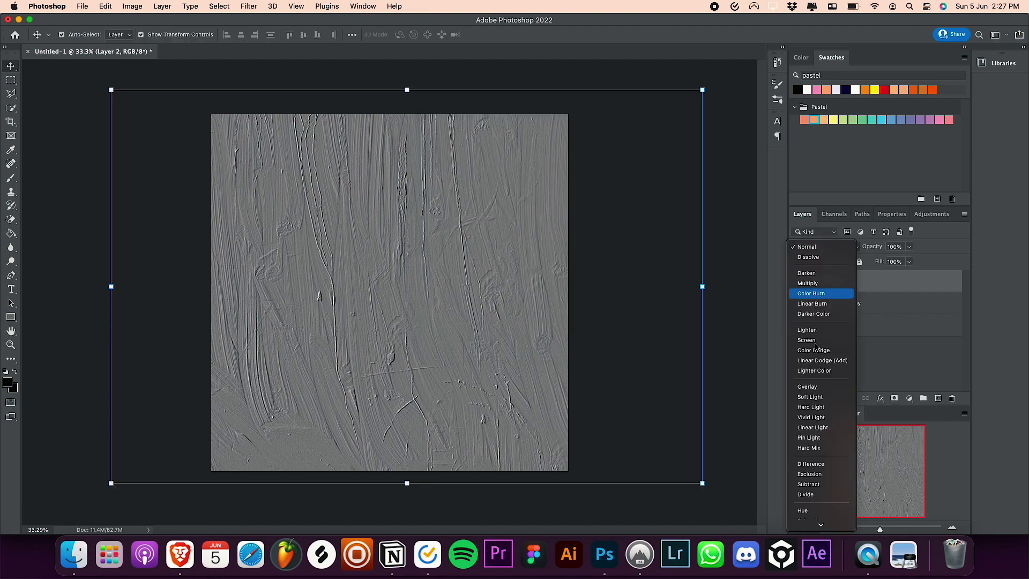
pyautogui.click(814, 397)
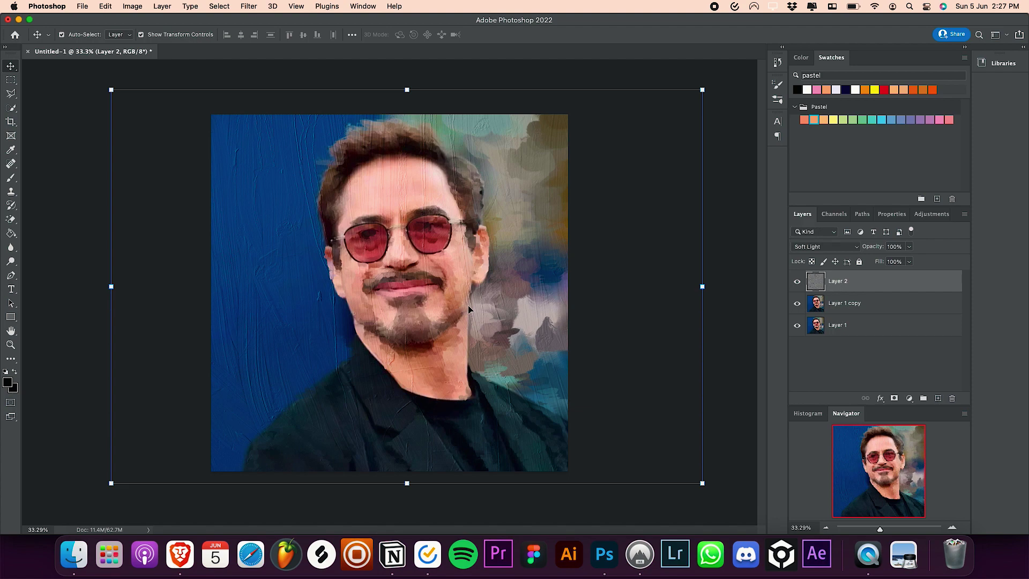
pyautogui.moveTo(467, 304); pyautogui.dragTo(394, 311)
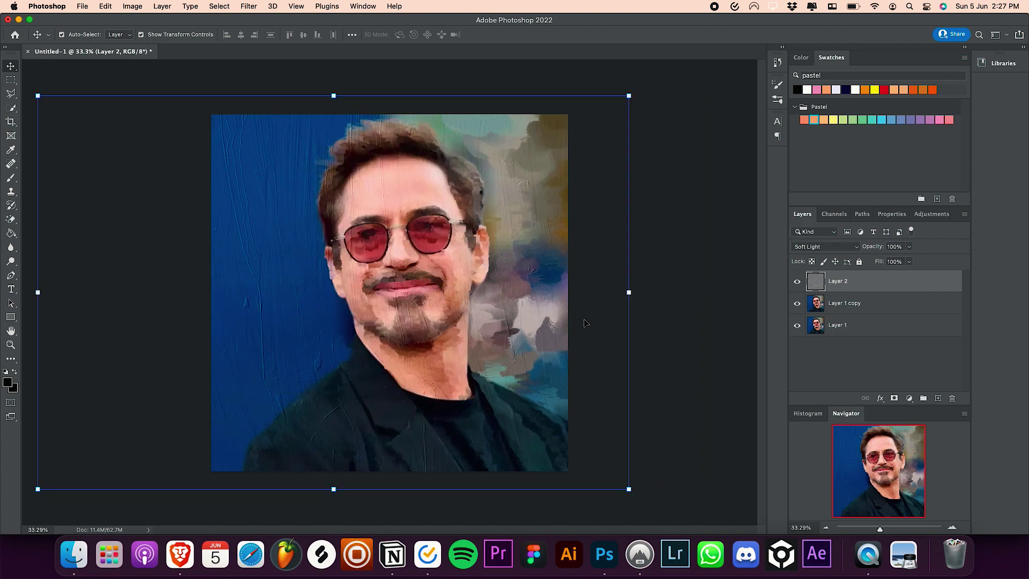
pyautogui.moveTo(636, 296); pyautogui.dragTo(653, 292)
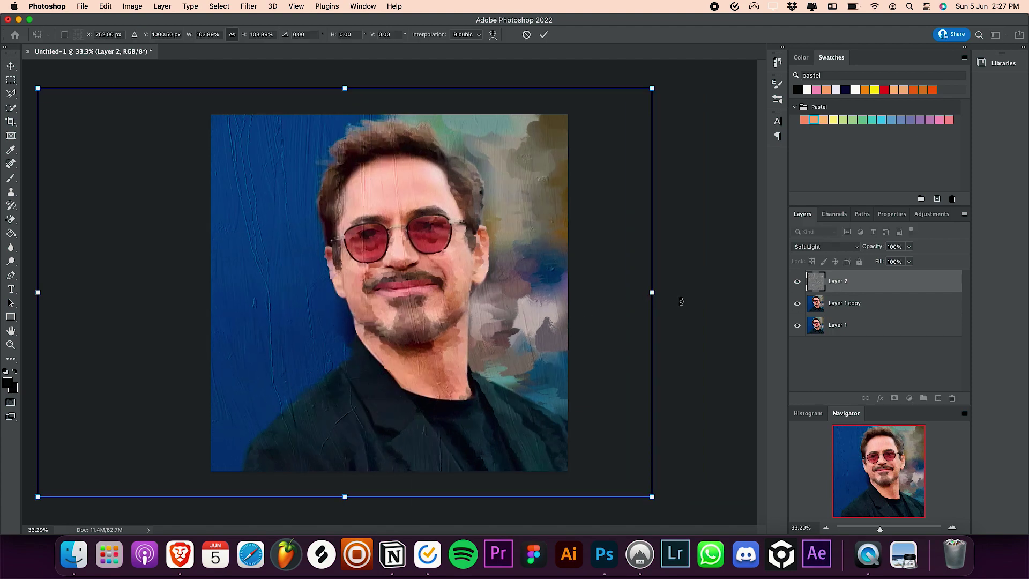
pyautogui.press('Return')
# Rotate the smear texture to a diagonal after checking it on the face.
pyautogui.moveTo(907, 527); pyautogui.dragTo(886, 530)
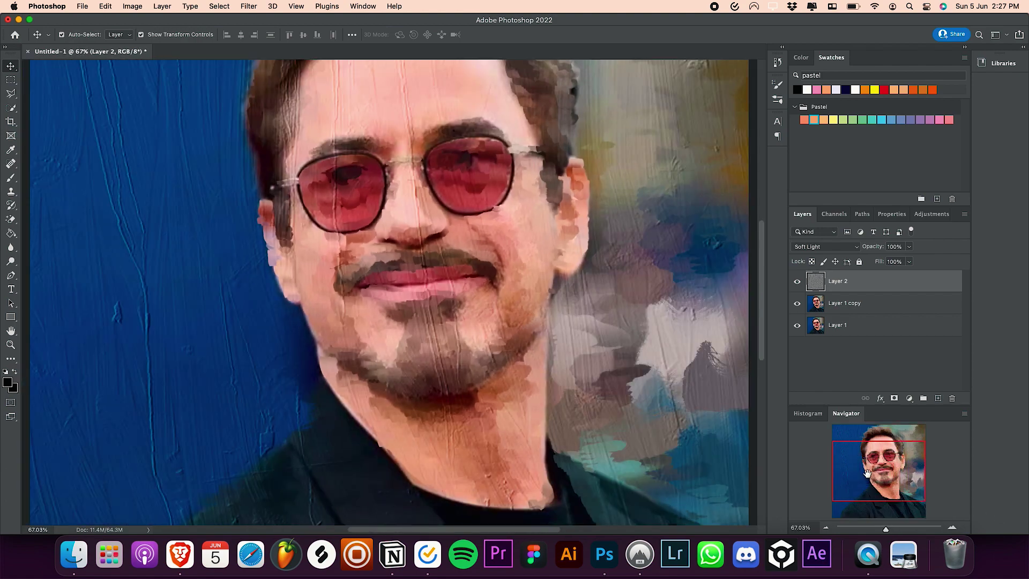
pyautogui.moveTo(868, 474); pyautogui.dragTo(828, 472)
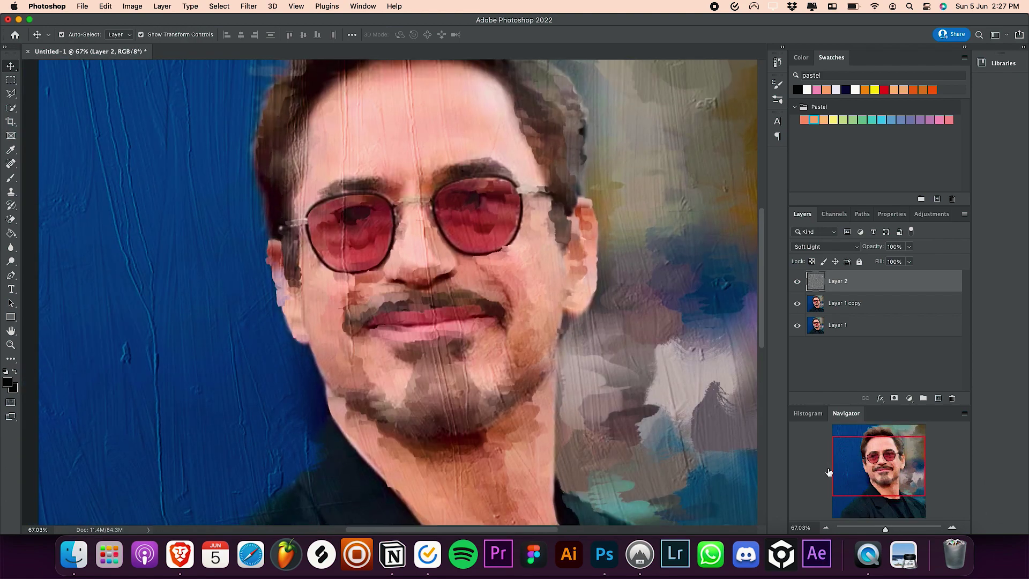
pyautogui.moveTo(885, 528); pyautogui.dragTo(880, 528)
pyautogui.hotkey('ctrl', 't')
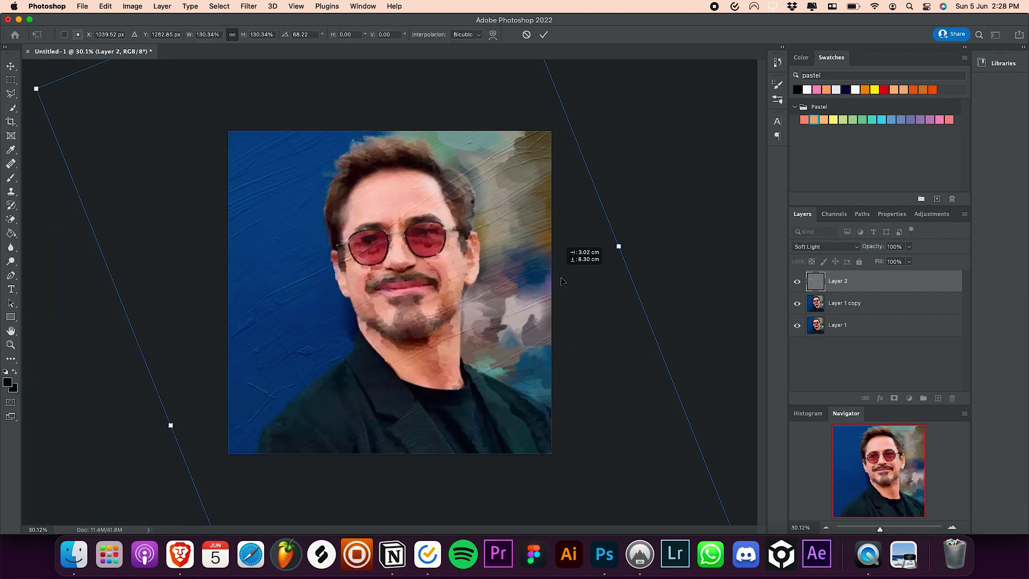
pyautogui.moveTo(592, 256)
pyautogui.mouseDown()
pyautogui.moveTo(499, 286)
pyautogui.moveTo(580, 255)
pyautogui.mouseUp()
pyautogui.press('Return')
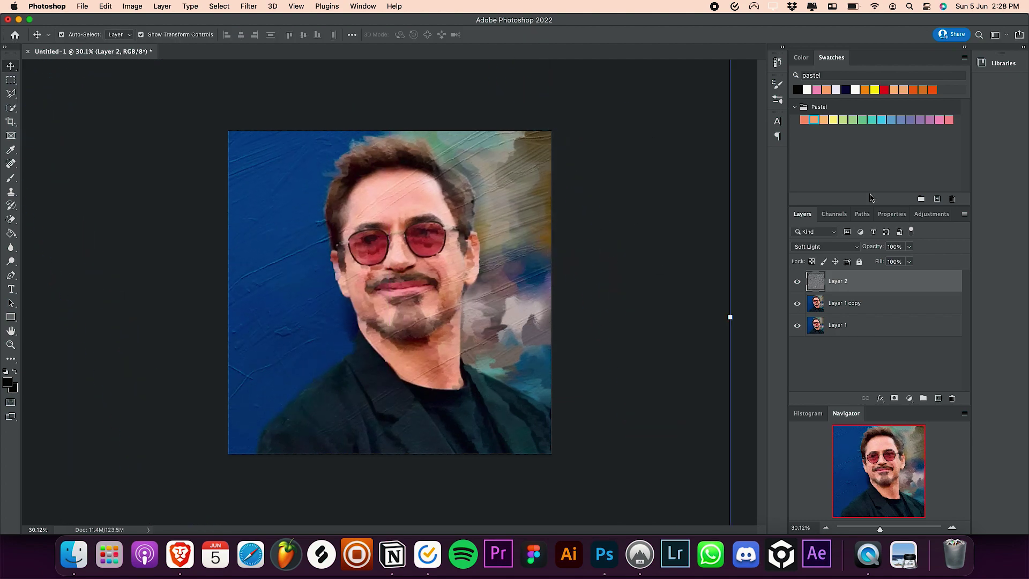
# Copy the canvas texture image from Adobe Stock in Brave.
pyautogui.press('super+Tab')
pyautogui.rightClick(424, 301)
pyautogui.click(436, 330)
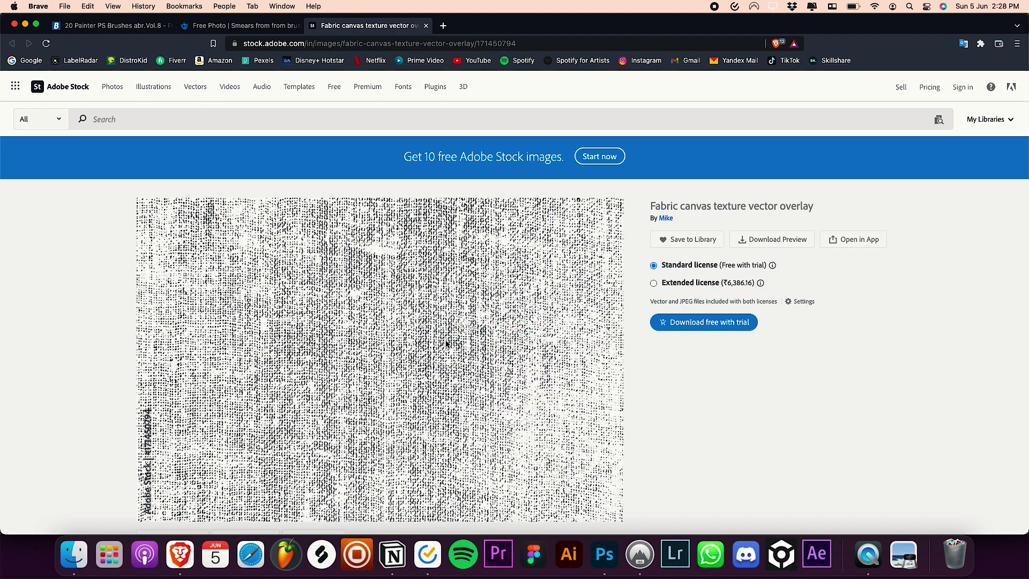
# Paste the canvas texture as Layer 3 and stretch it over the whole canvas.
pyautogui.click(604, 553)
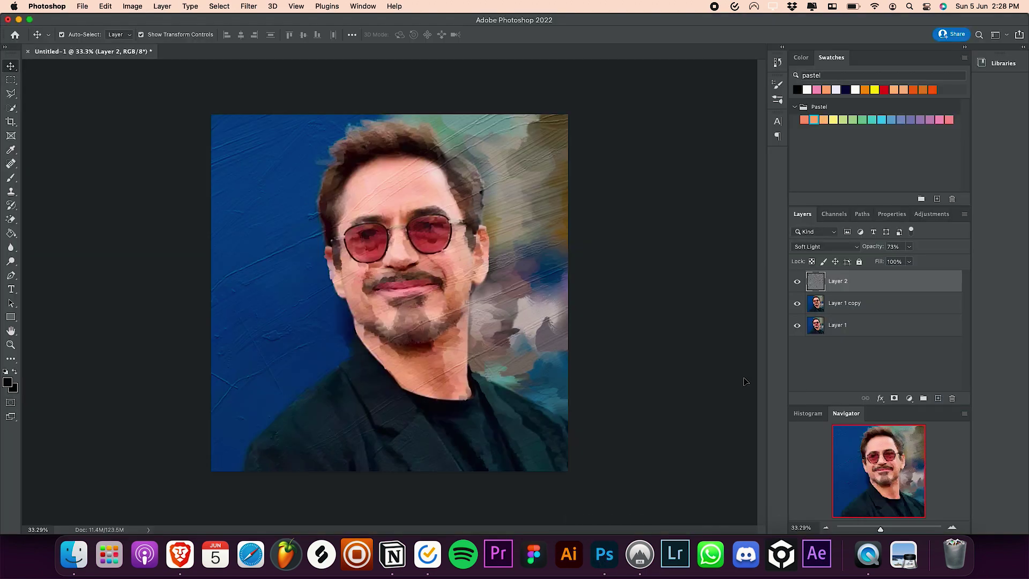
pyautogui.press('super+v')
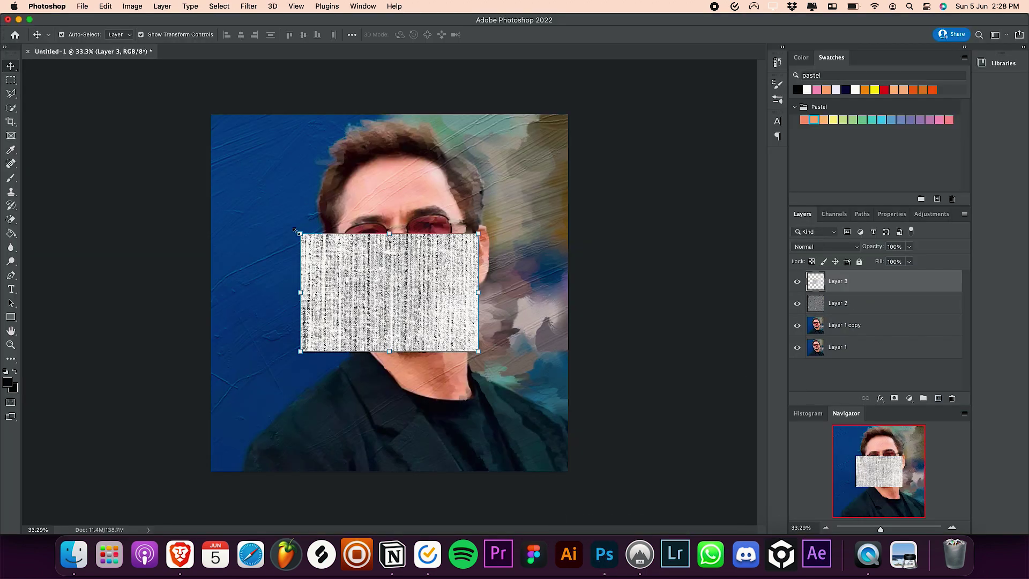
pyautogui.moveTo(298, 230); pyautogui.dragTo(174, 149)
pyautogui.moveTo(490, 357); pyautogui.dragTo(542, 423)
pyautogui.moveTo(606, 151); pyautogui.dragTo(652, 110)
pyautogui.moveTo(379, 110); pyautogui.dragTo(380, 86)
pyautogui.press('Return')
# Emboss the canvas texture layer with a new lighting angle.
pyautogui.click(249, 6)
pyautogui.moveTo(257, 212)
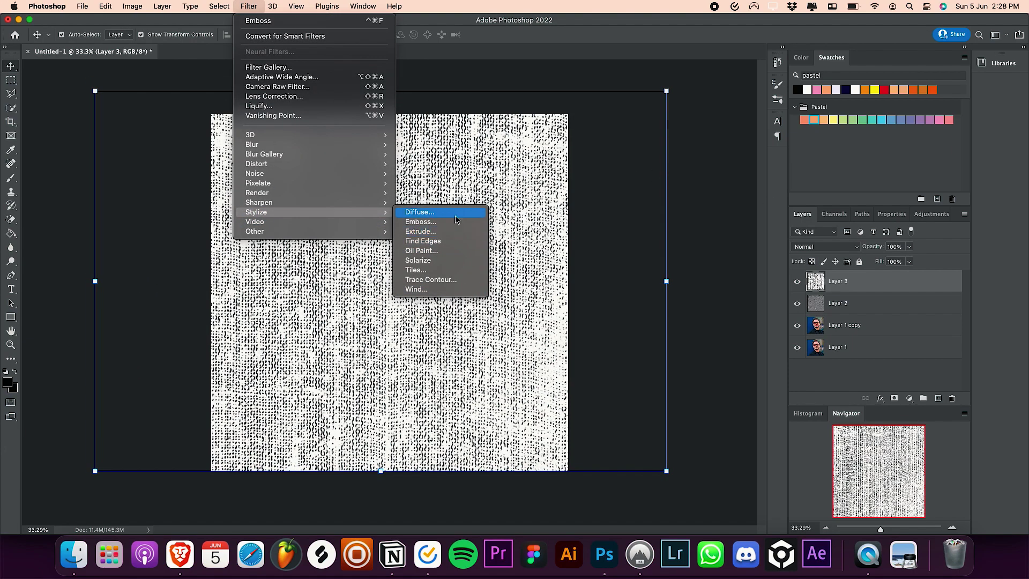
pyautogui.click(455, 221)
pyautogui.moveTo(505, 277); pyautogui.dragTo(497, 267)
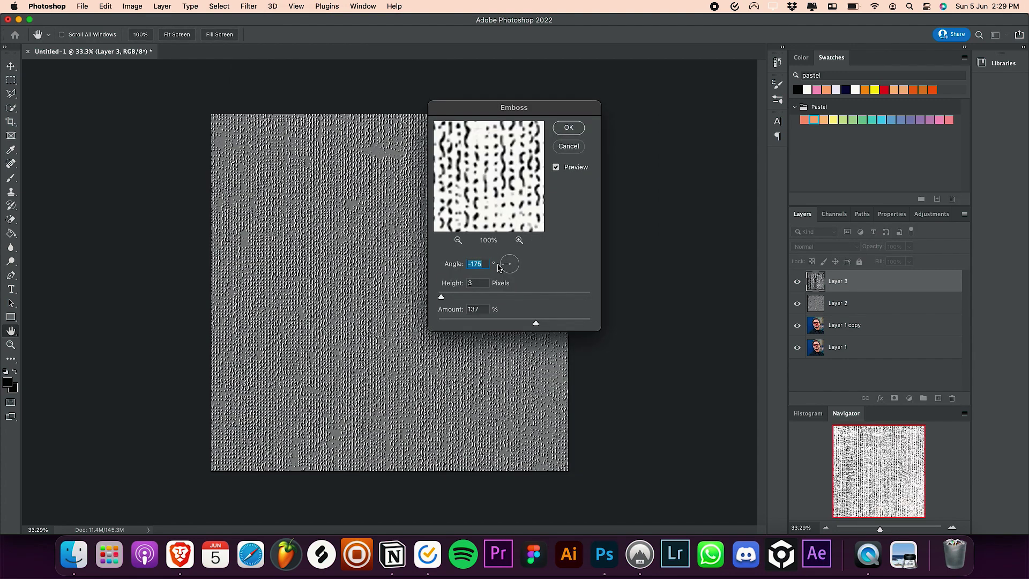
pyautogui.click(557, 125)
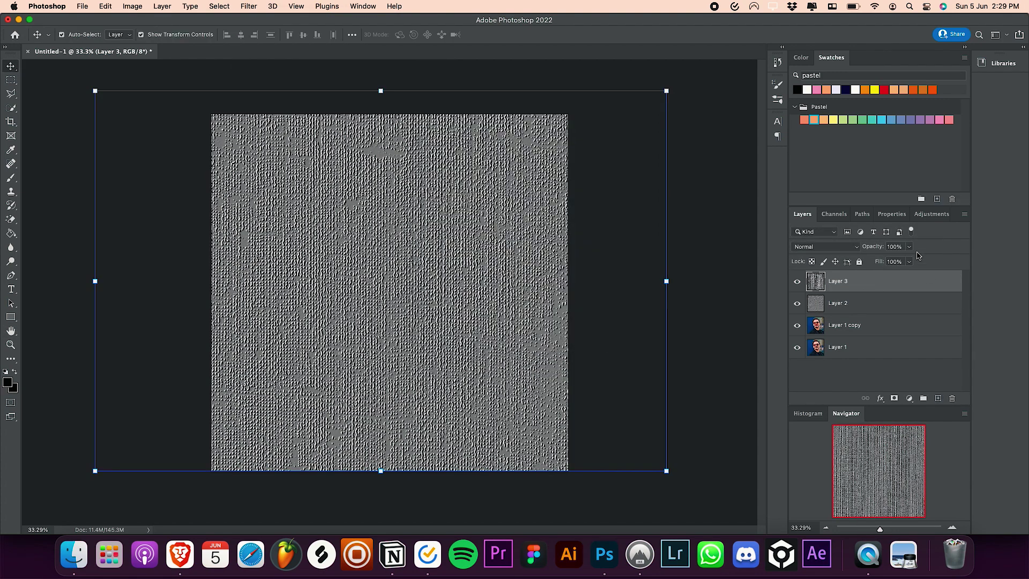
# Switch Layer 3's canvas texture to Overlay blending and fade its strength to subtle with the opacity sliders.
pyautogui.click(827, 246)
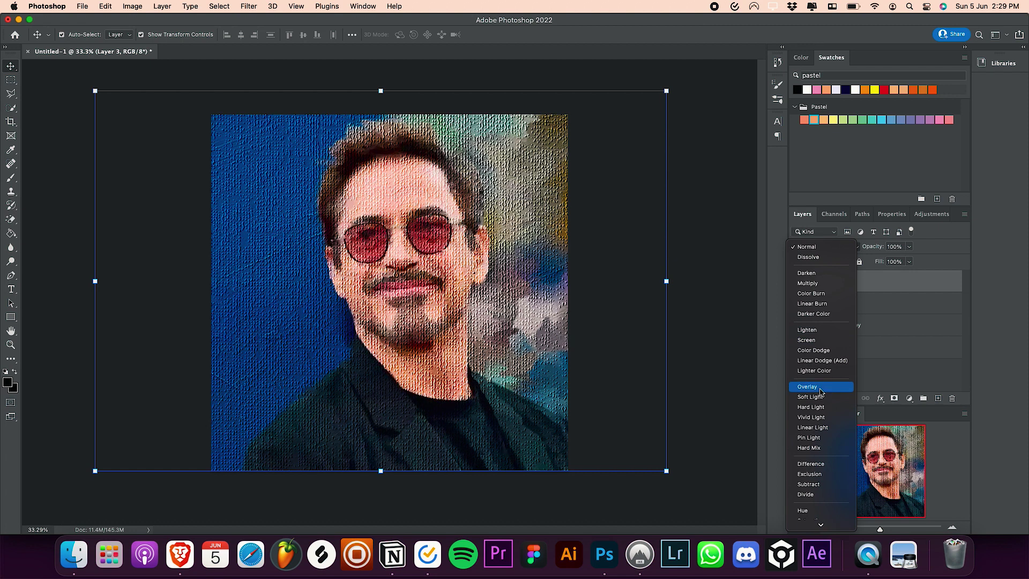
pyautogui.click(820, 387)
pyautogui.click(908, 247)
pyautogui.moveTo(898, 262); pyautogui.dragTo(871, 261)
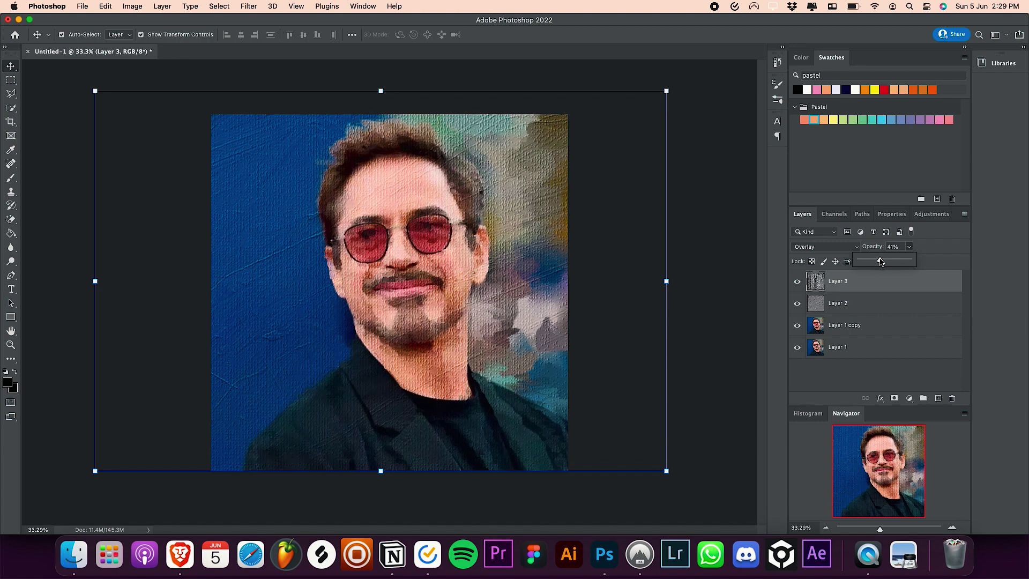
pyautogui.scroll(5, 860, 430)
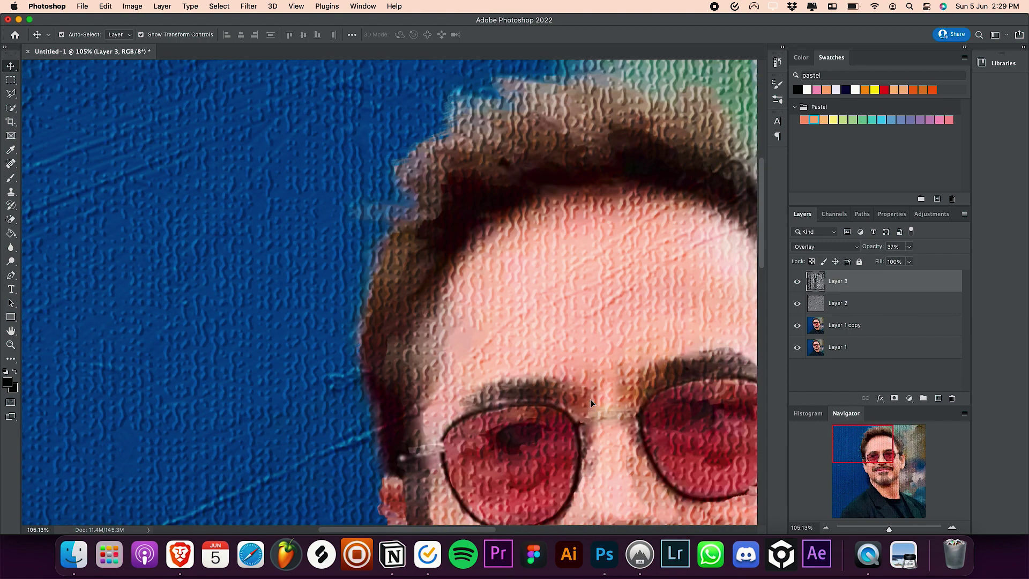
pyautogui.hscroll(-2, 591, 401)
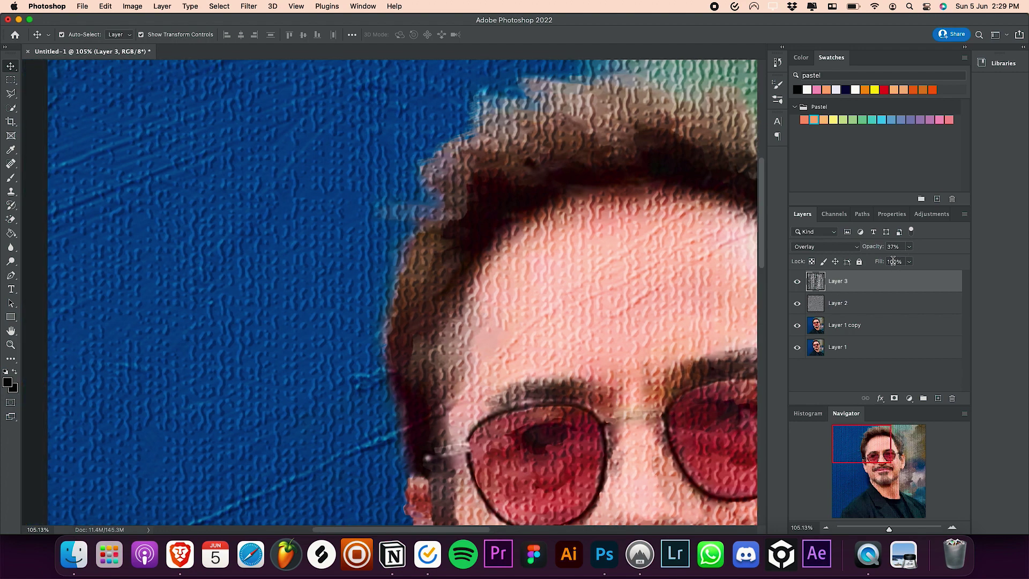
pyautogui.click(909, 247)
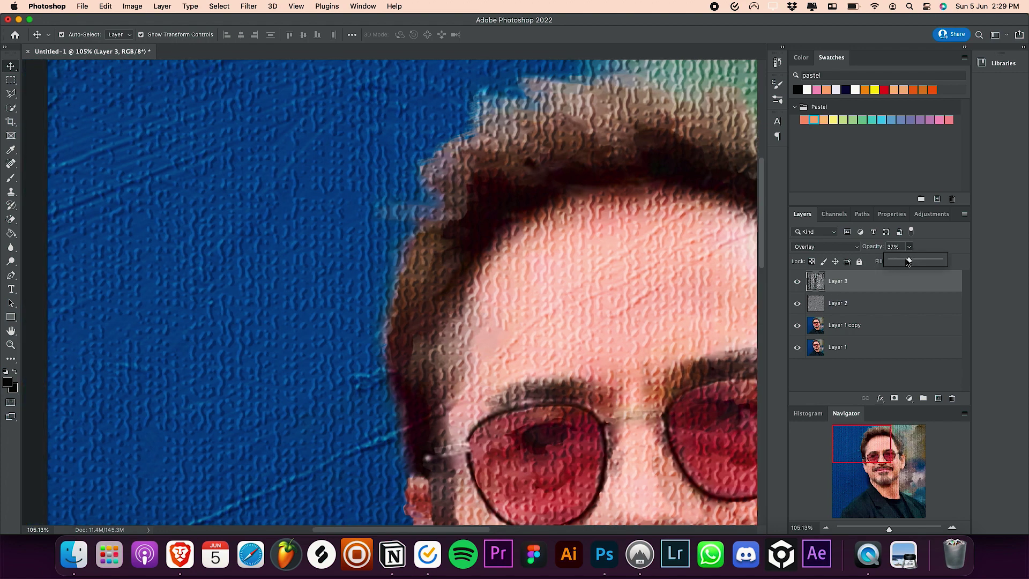
pyautogui.moveTo(899, 261); pyautogui.dragTo(899, 261)
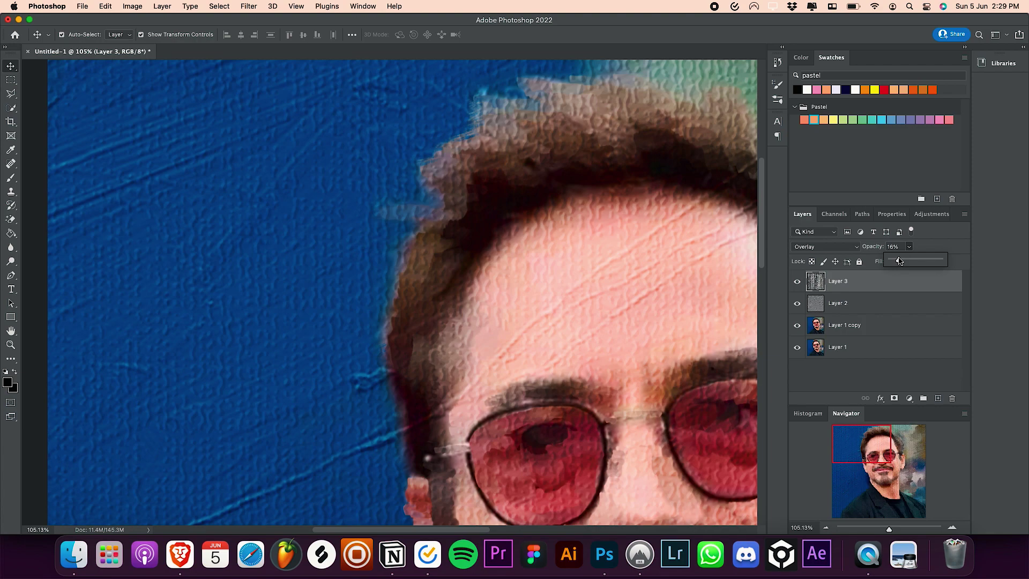